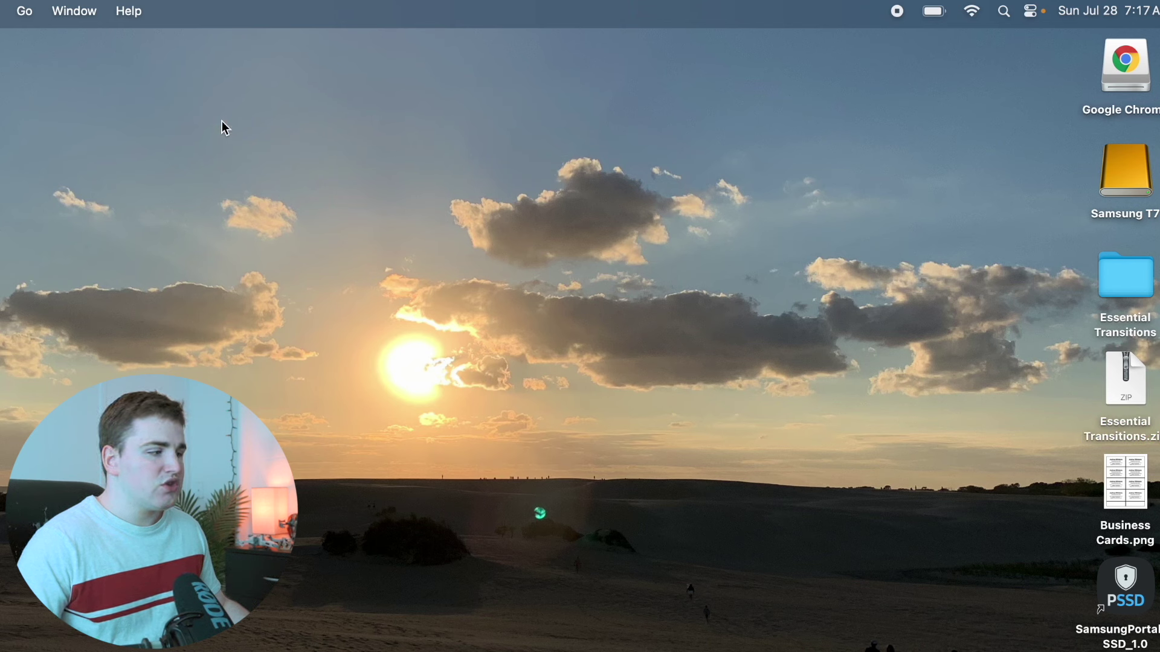
Open Finder's Go menu to list locations such as Home, Documents and Applications.
left_click(25, 12)
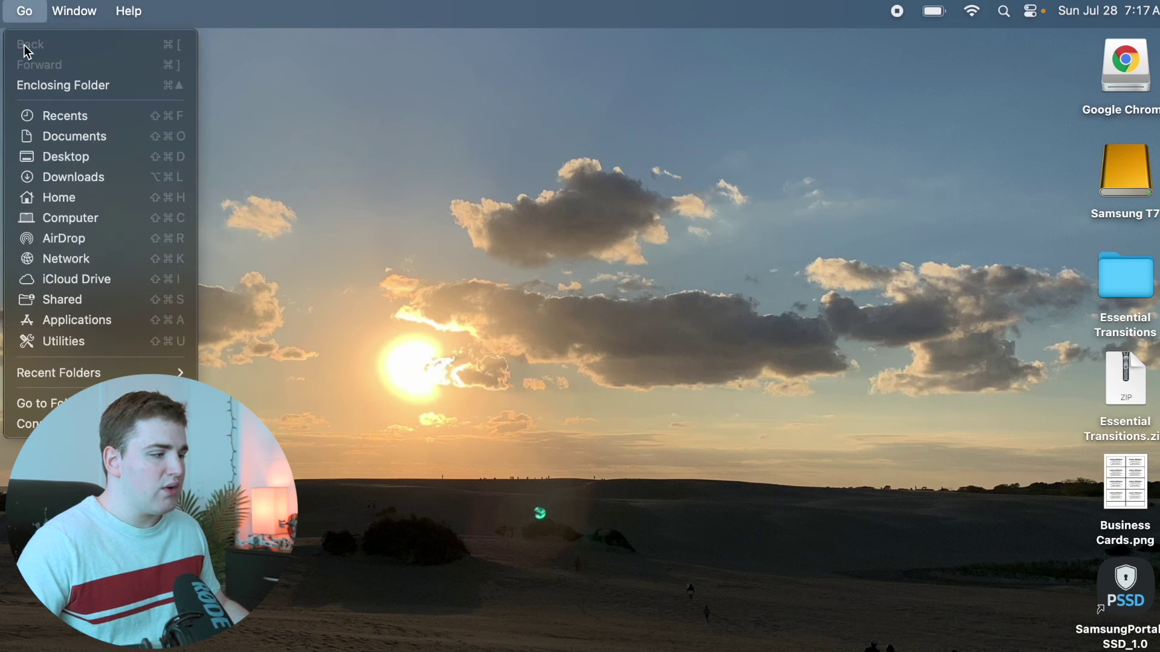
Open Home › Movies › Motion Templates › Transitions › Essential Transitions › Flicker in Finder.
left_click(60, 197)
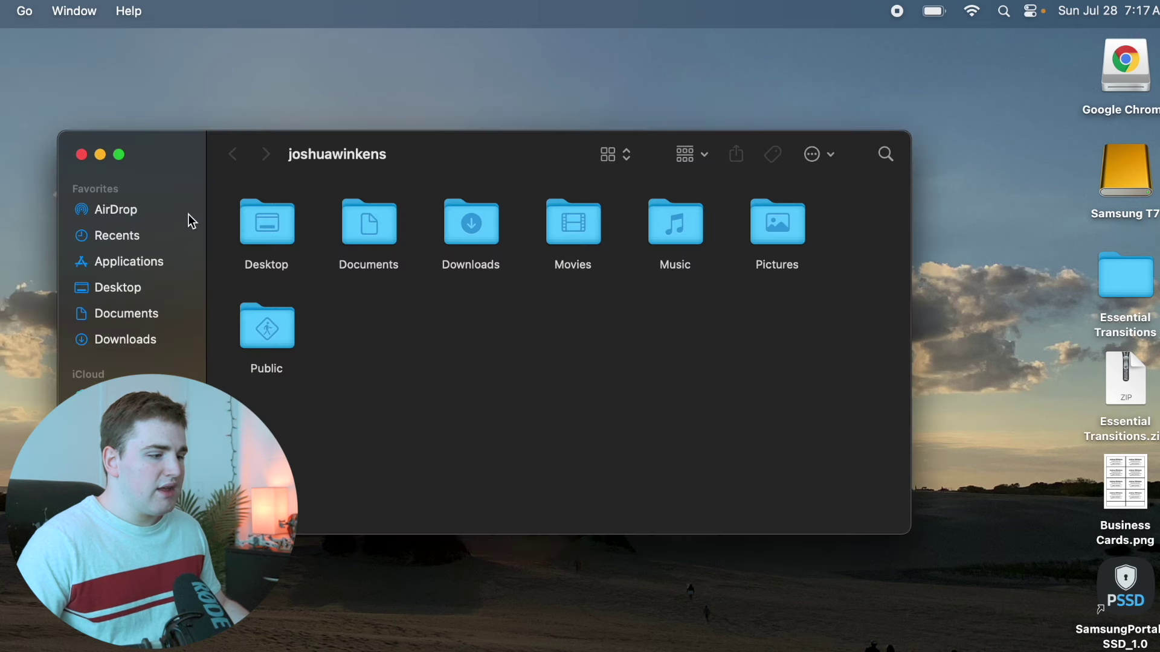
double_click(578, 230)
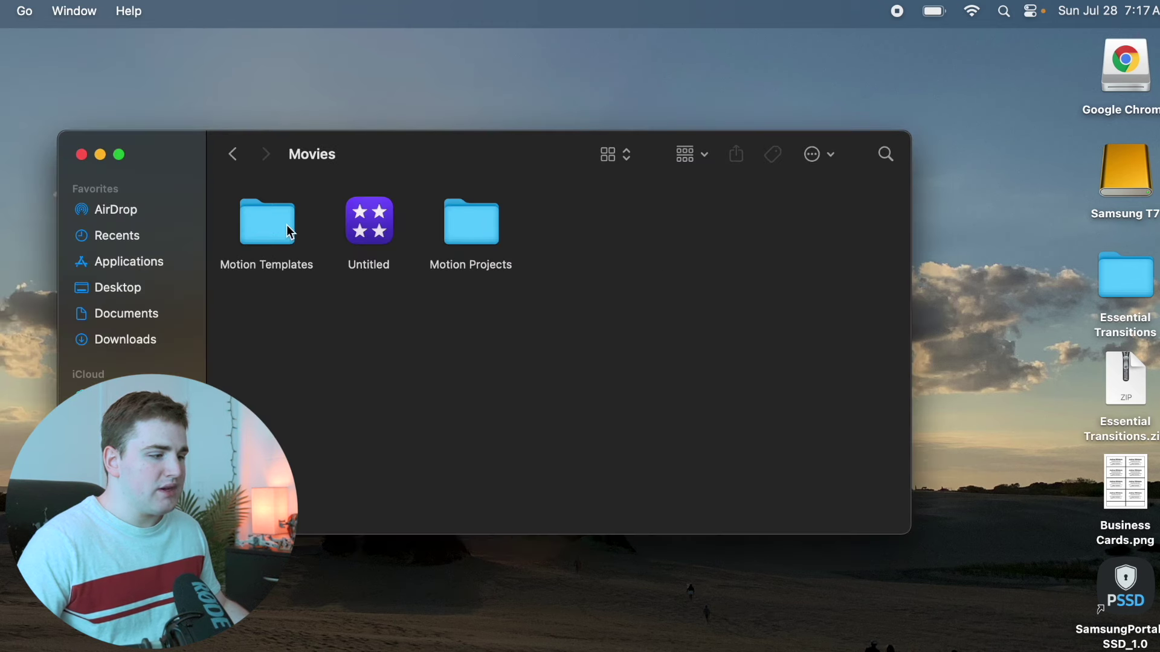
double_click(270, 230)
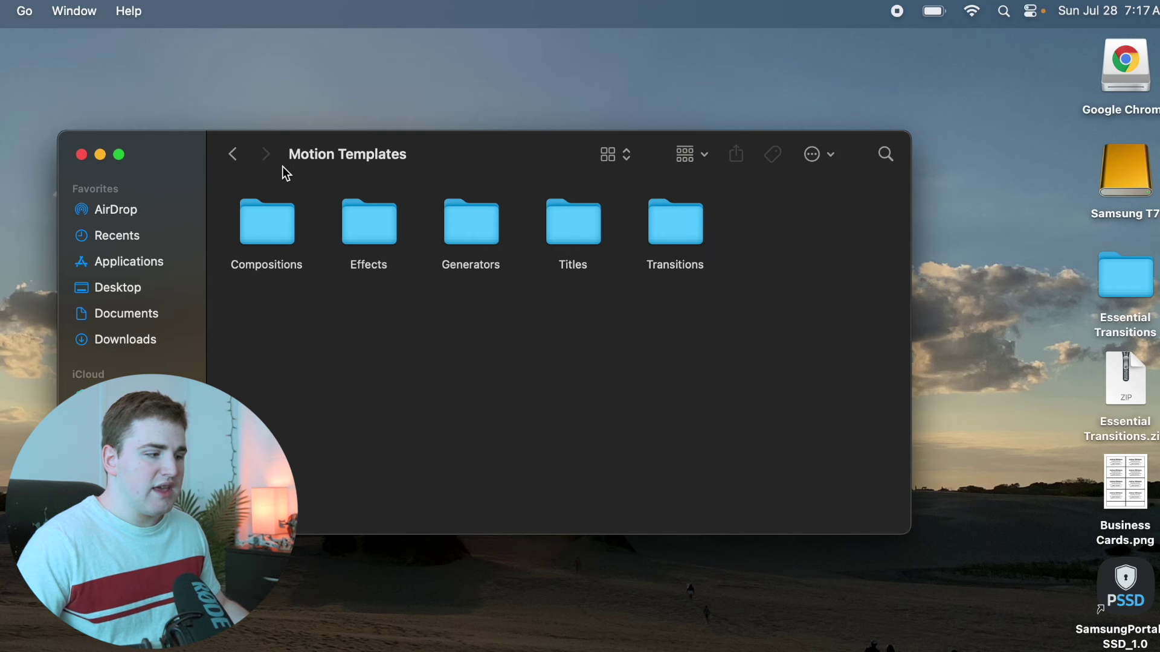
double_click(676, 242)
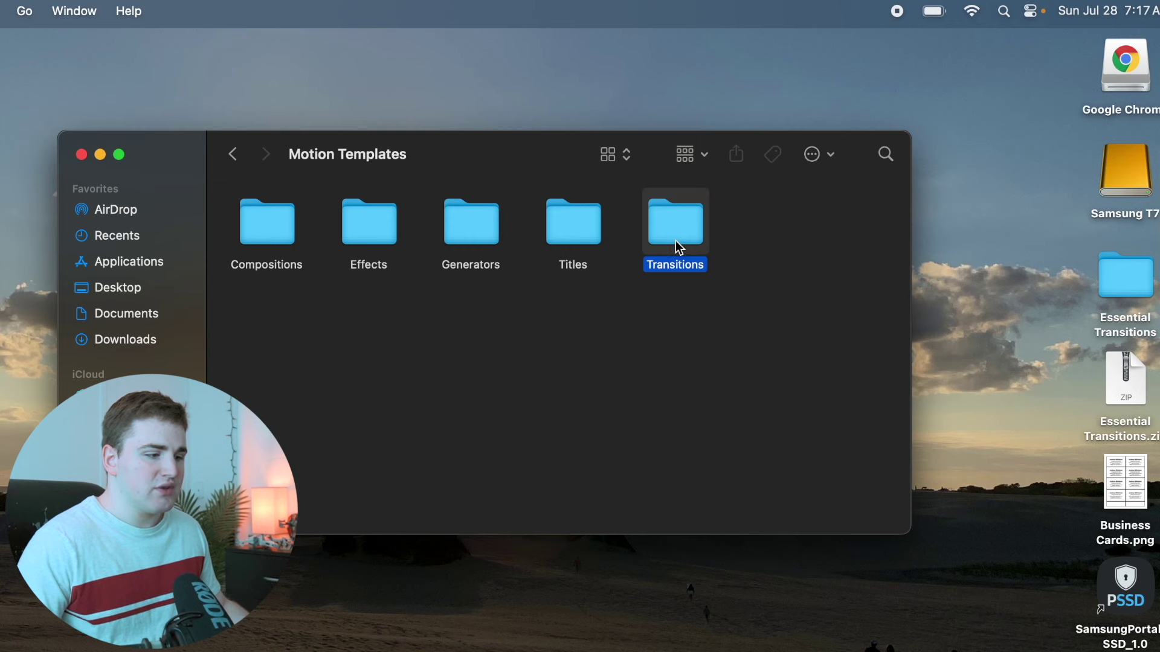
double_click(571, 231)
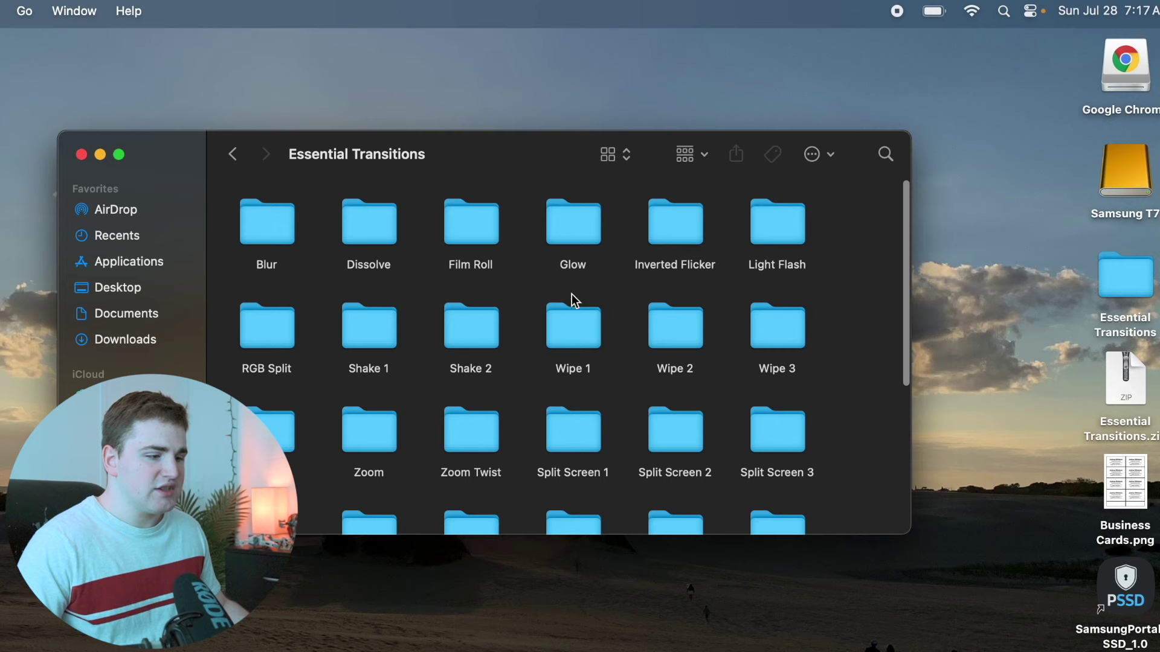
scroll(573, 297, "down", 5)
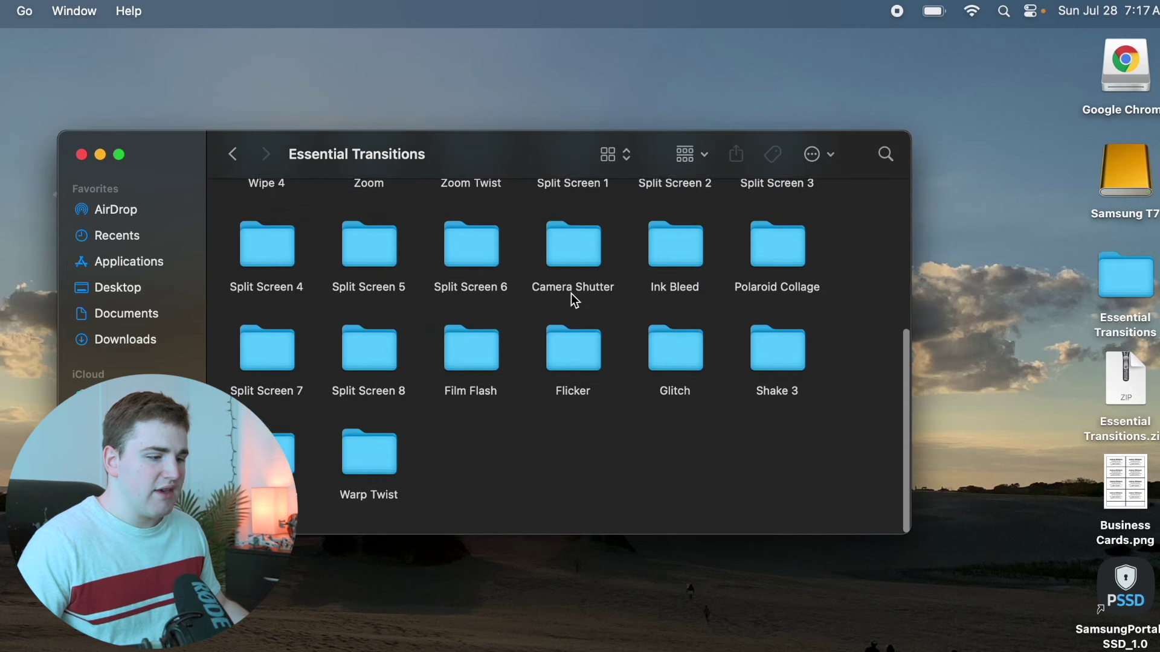
double_click(575, 352)
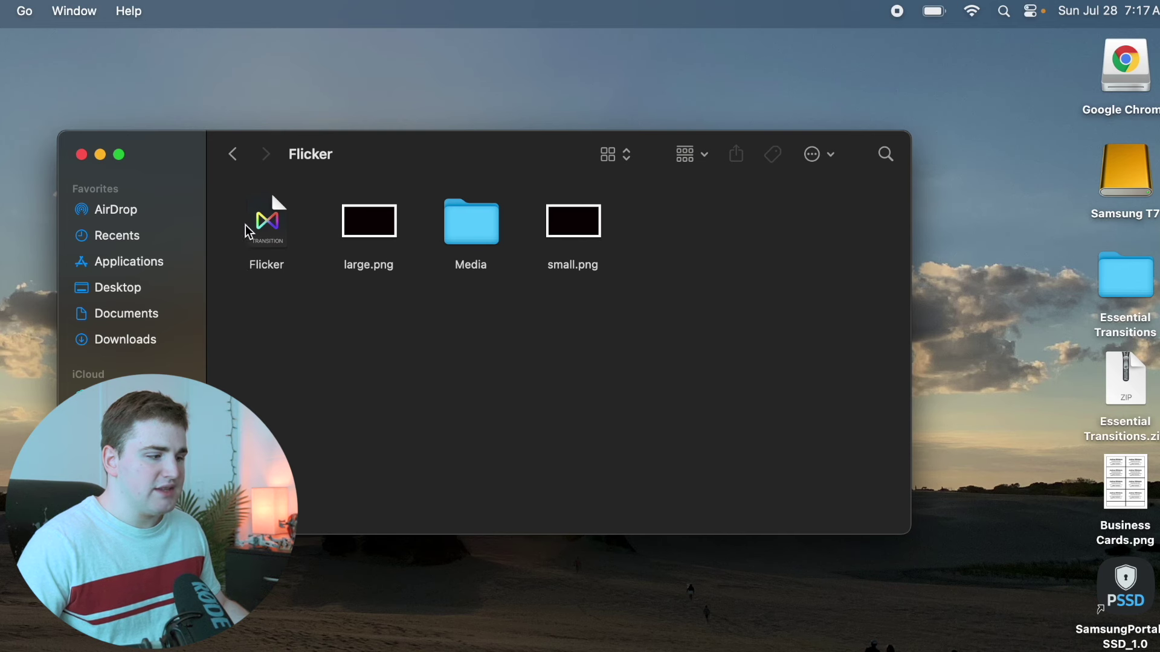
Step back up from Flicker through Essential Transitions, Transitions and Motion Templates to Movies.
left_click(233, 155)
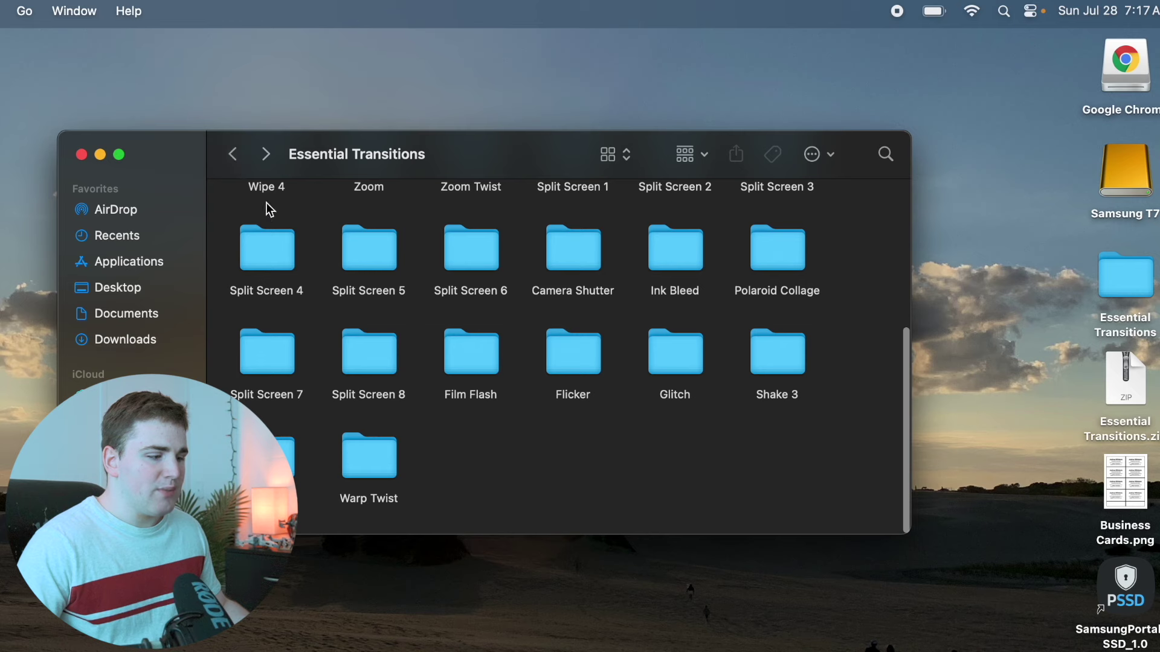
scroll(321, 257, "up", 5)
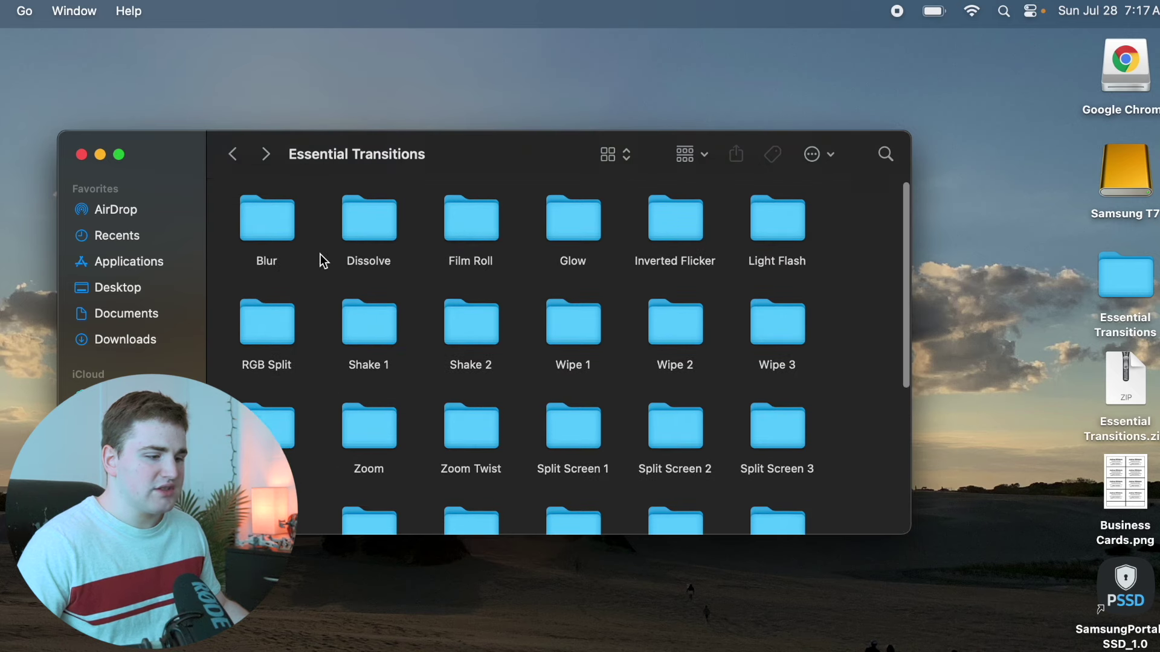
scroll(320, 254, "down", 5)
scroll(321, 253, "up", 5)
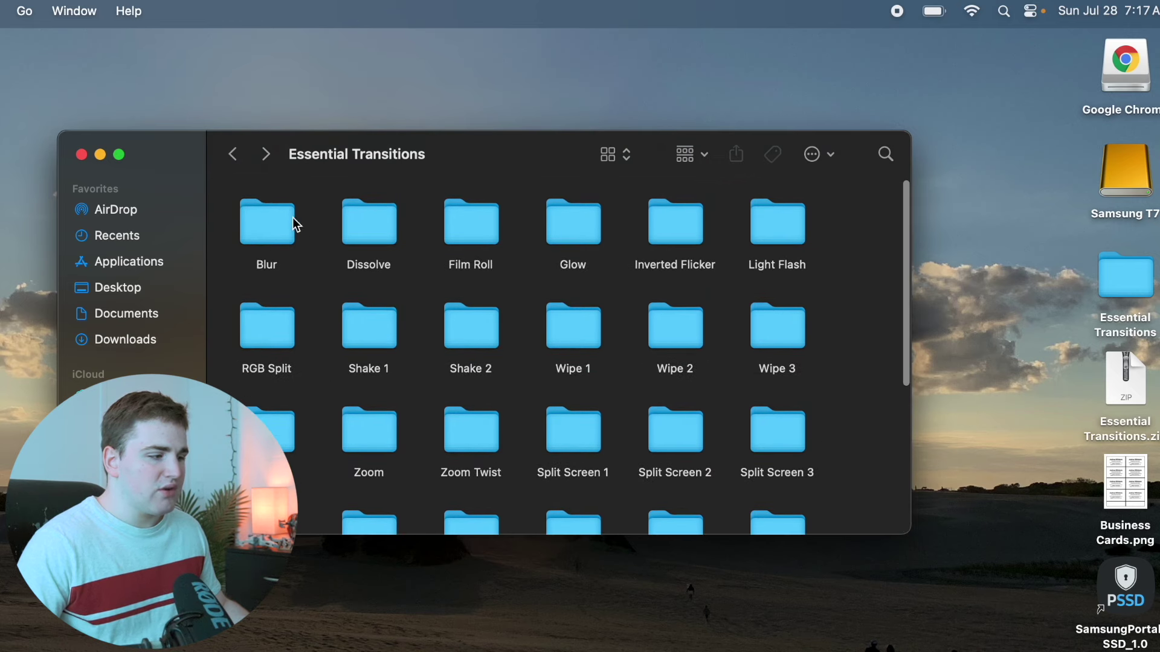
left_click(236, 158)
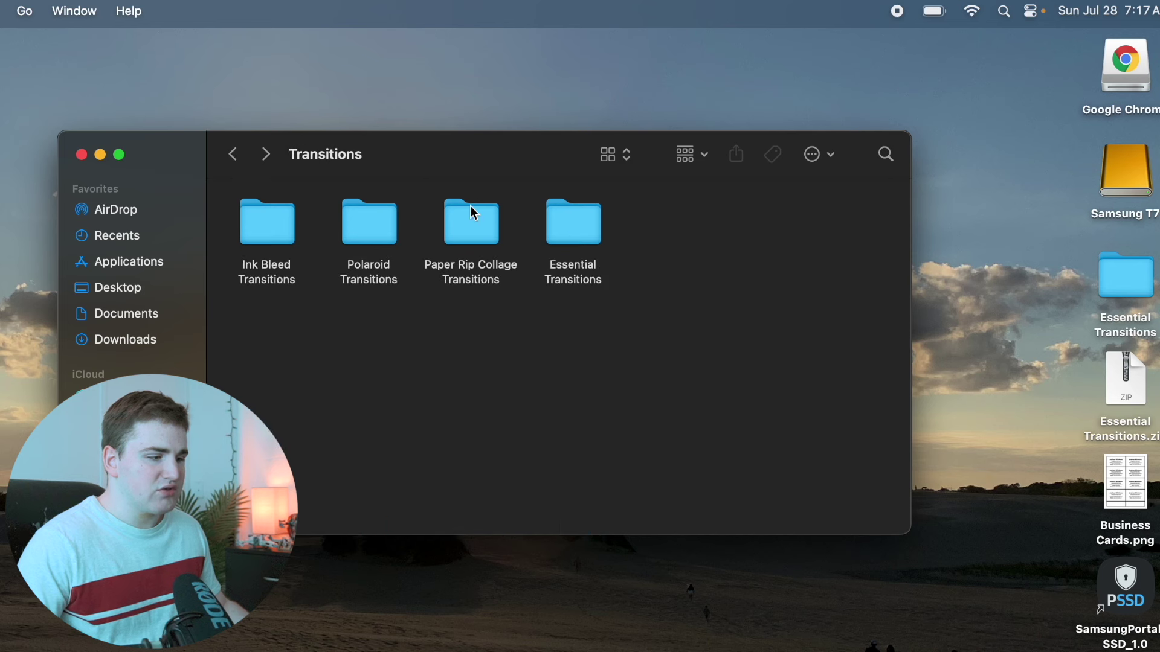
left_click(233, 155)
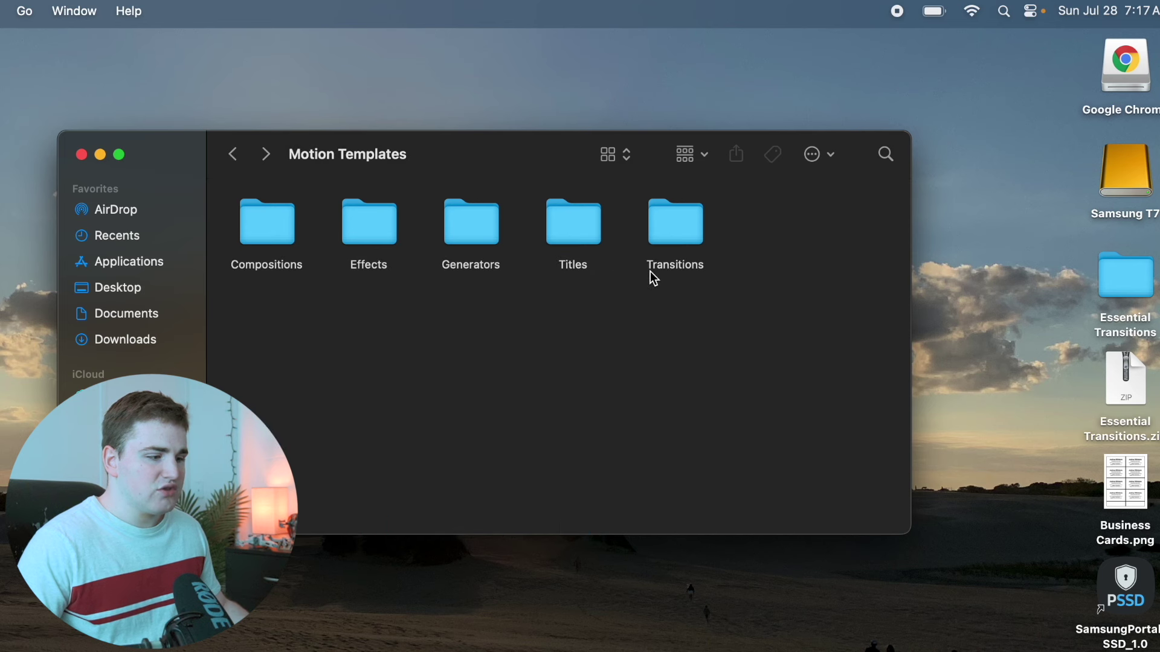
left_click(234, 158)
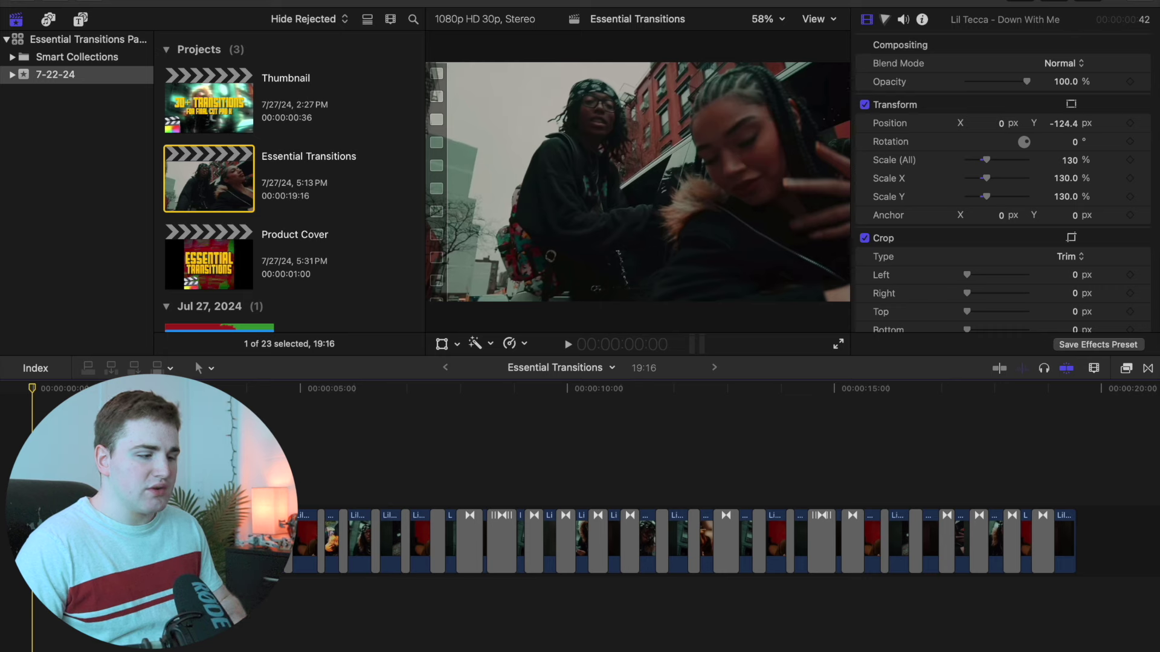
Play the Essential Transitions project, return to its start, and show the Transitions browser.
key("space")
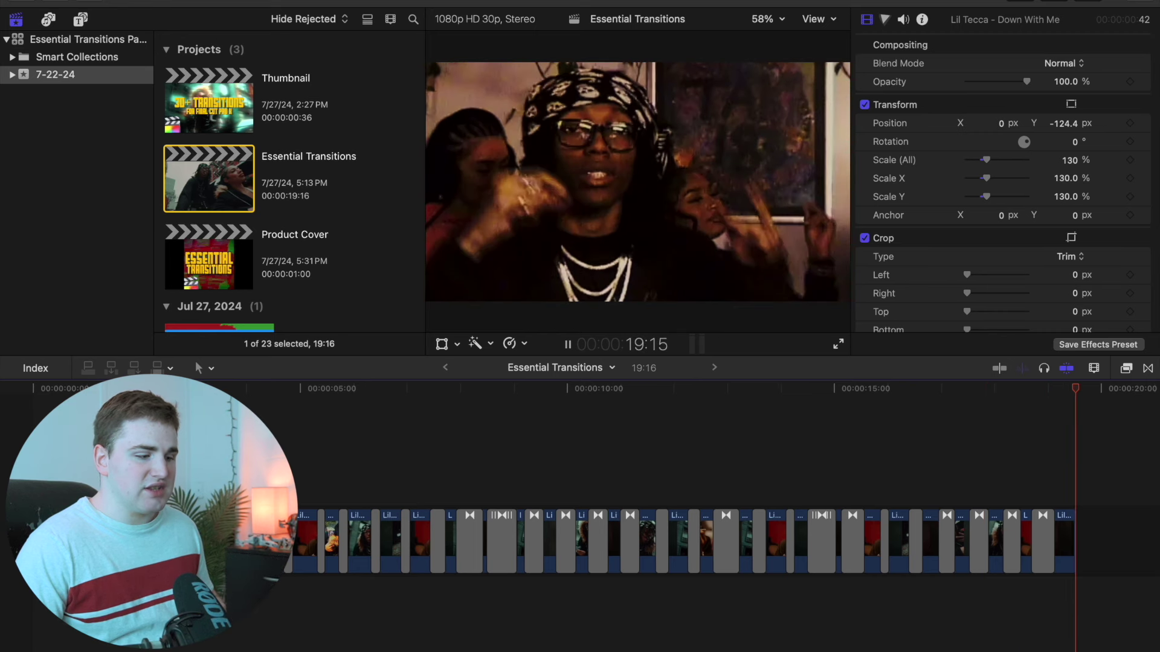
key("Home")
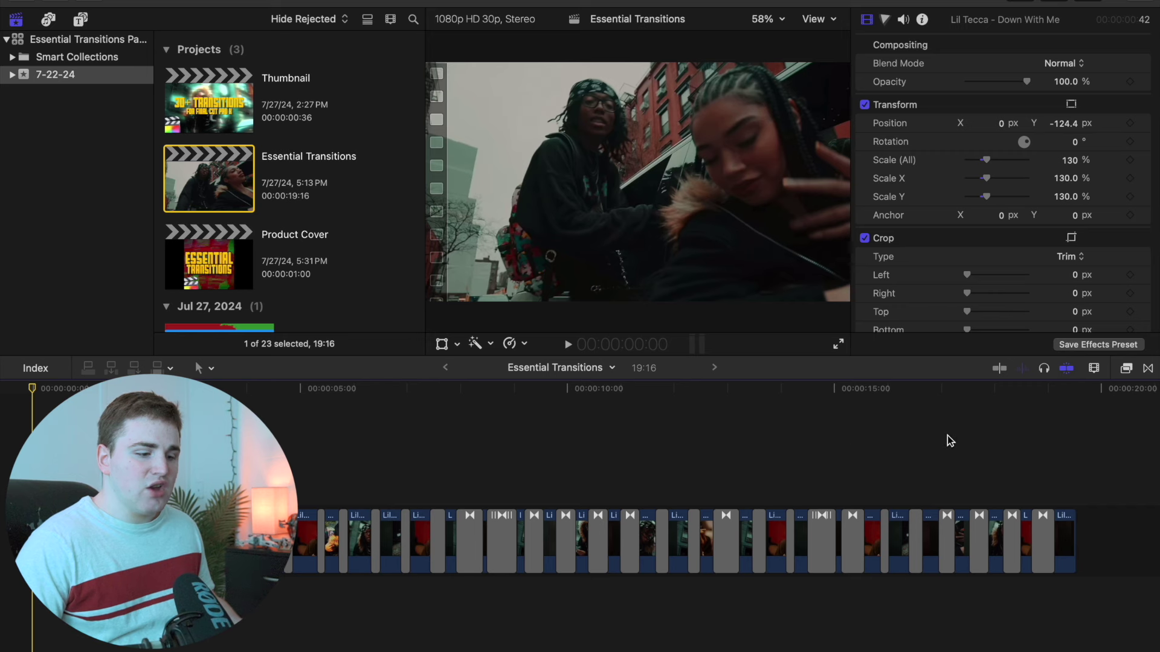
left_click(1147, 369)
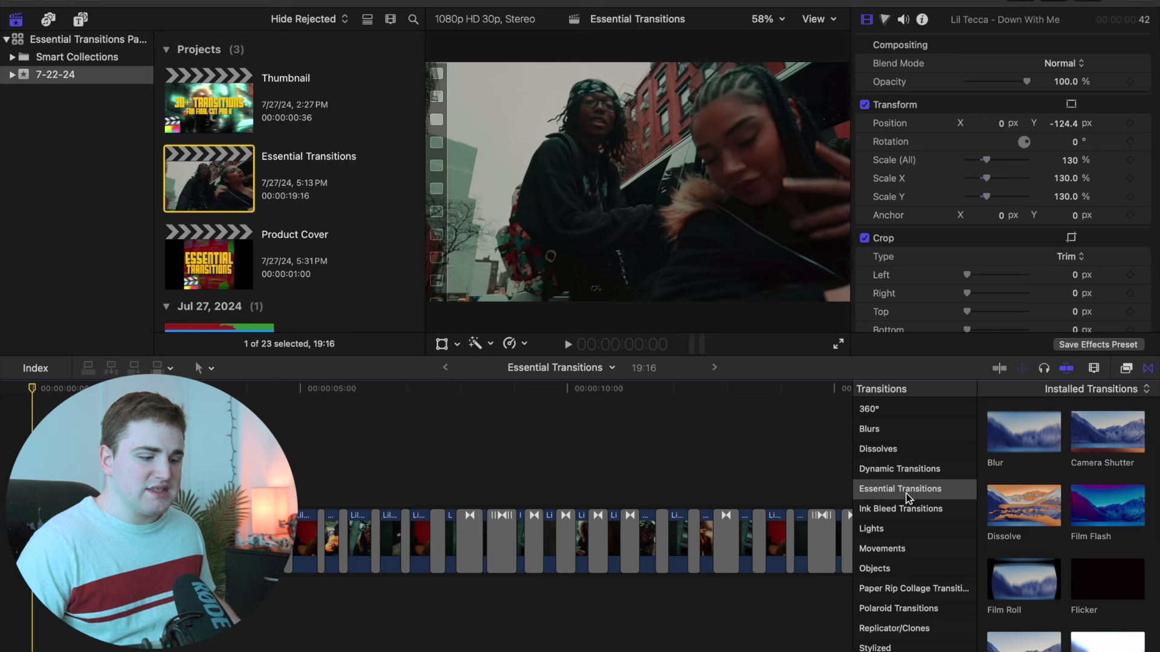
Scroll through the installed transition categories in the Transitions browser.
scroll(1057, 510, "down", 10)
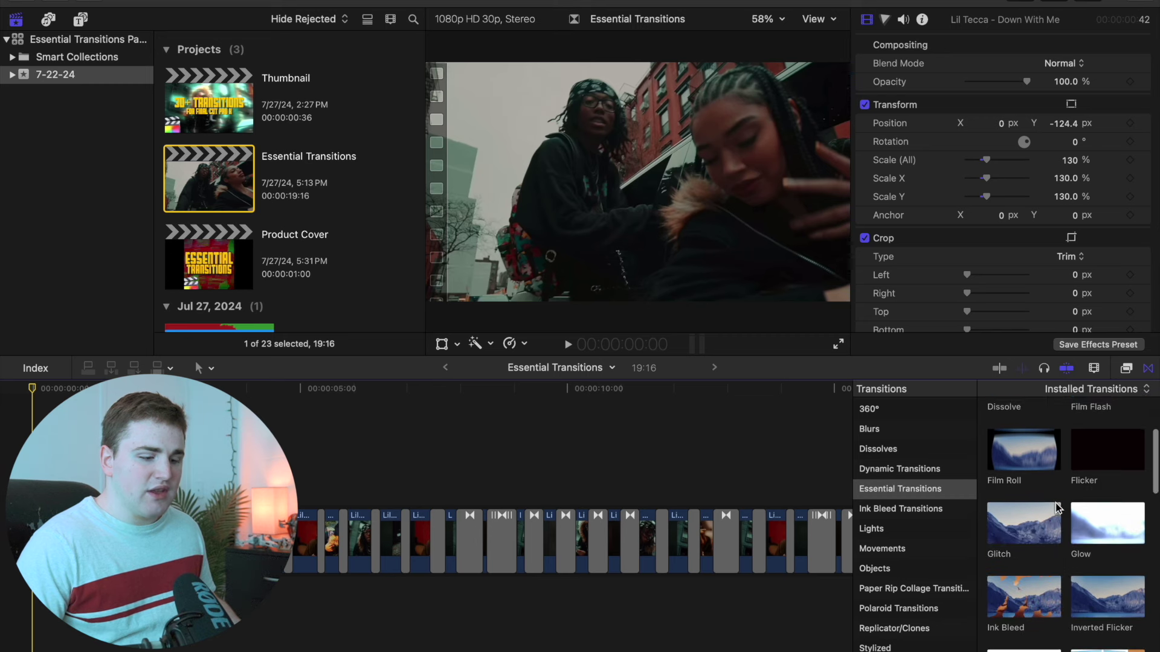
scroll(1075, 574, "down", 1)
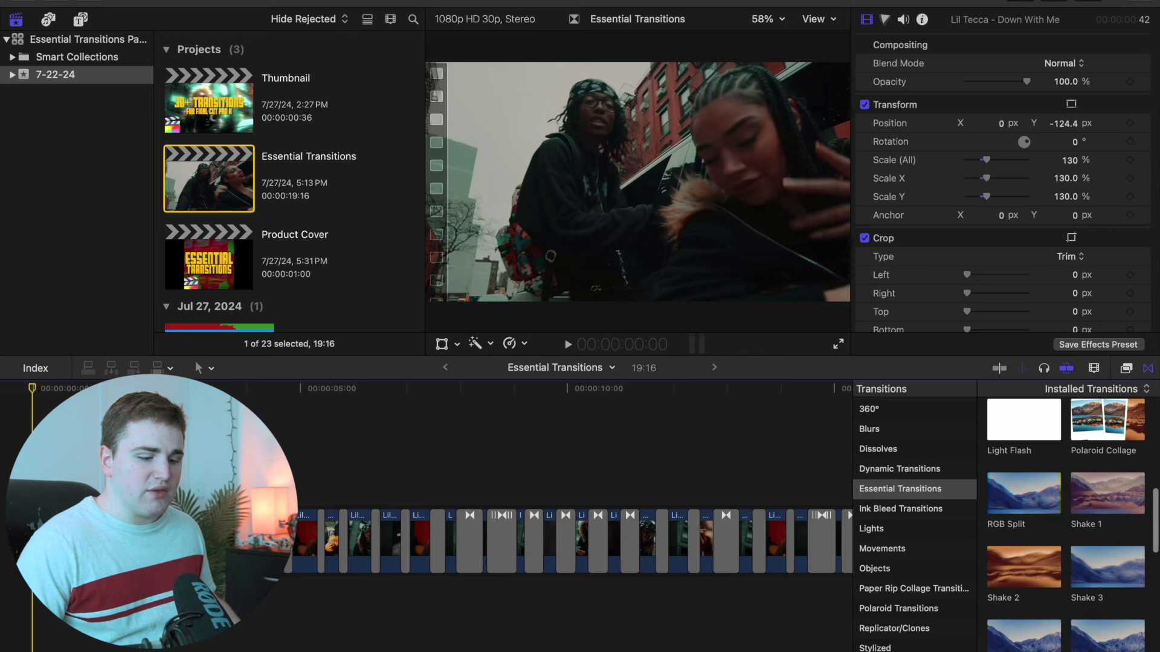
scroll(1039, 547, "up", 10)
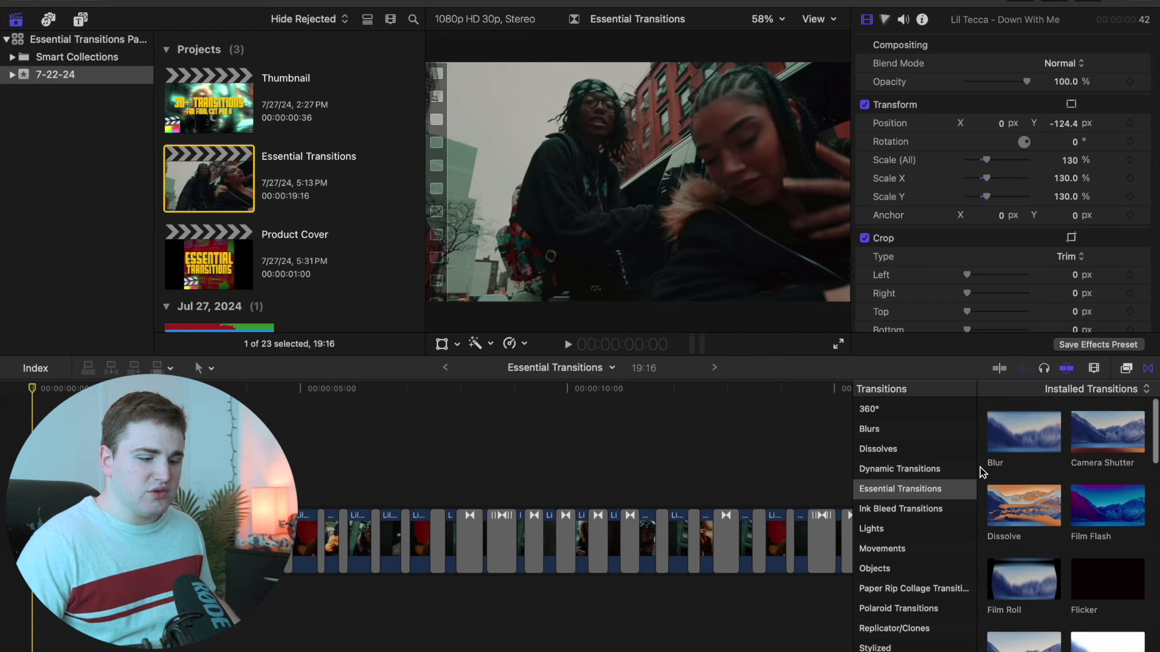
scroll(981, 471, "down", 3)
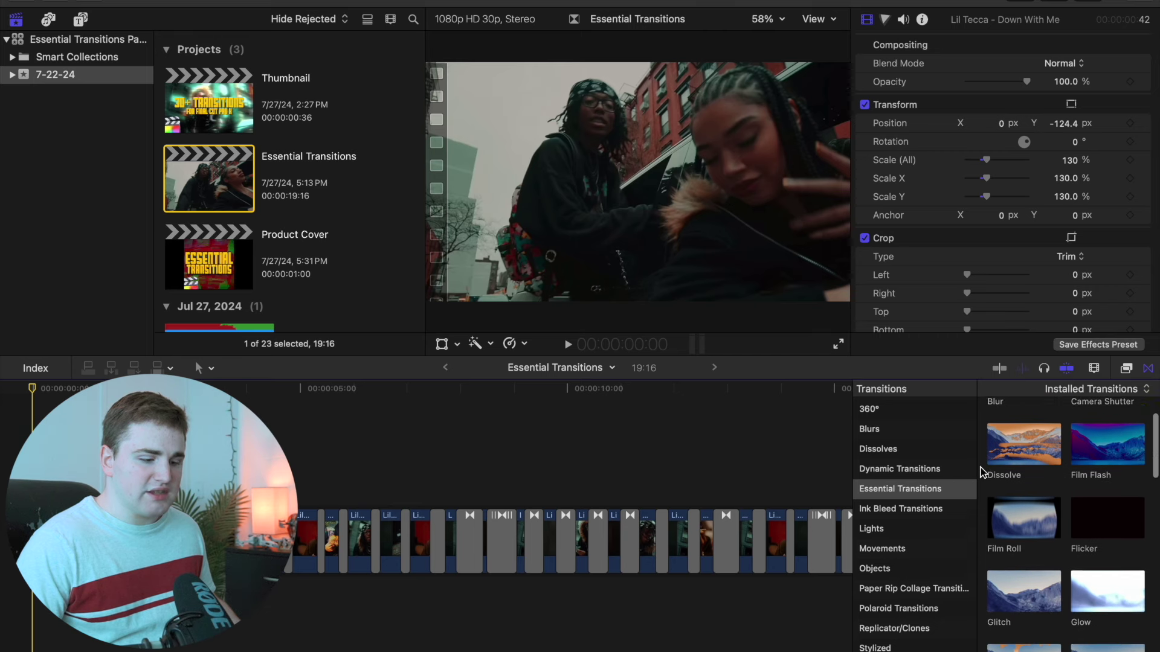
scroll(981, 471, "down", 4)
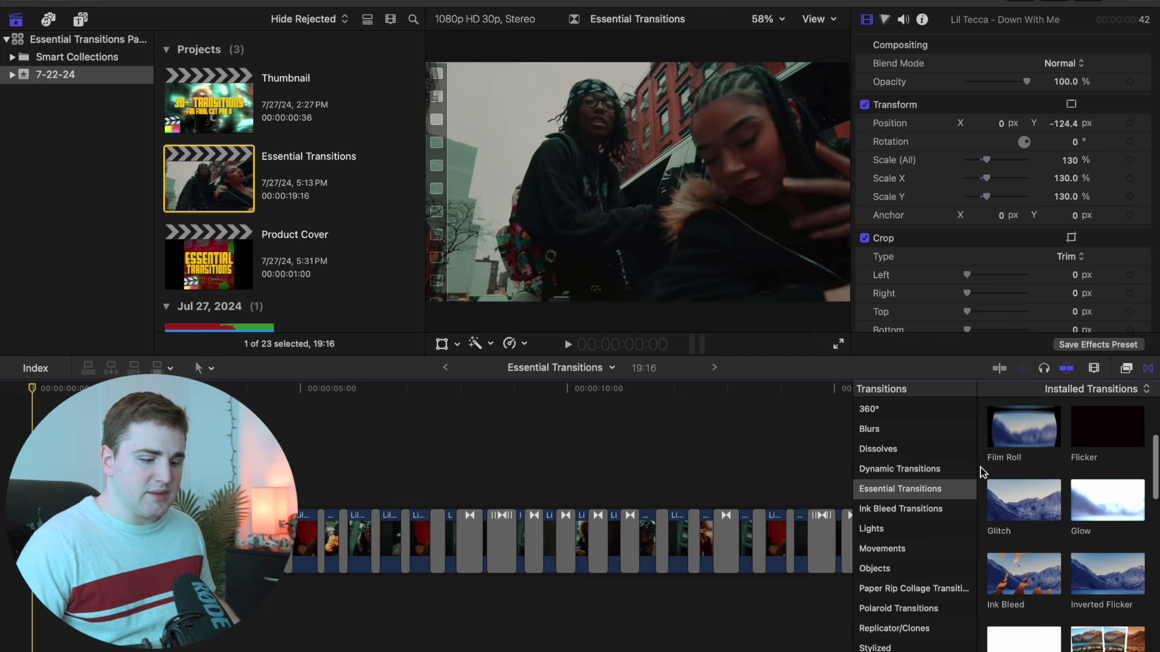
scroll(981, 471, "down", 5)
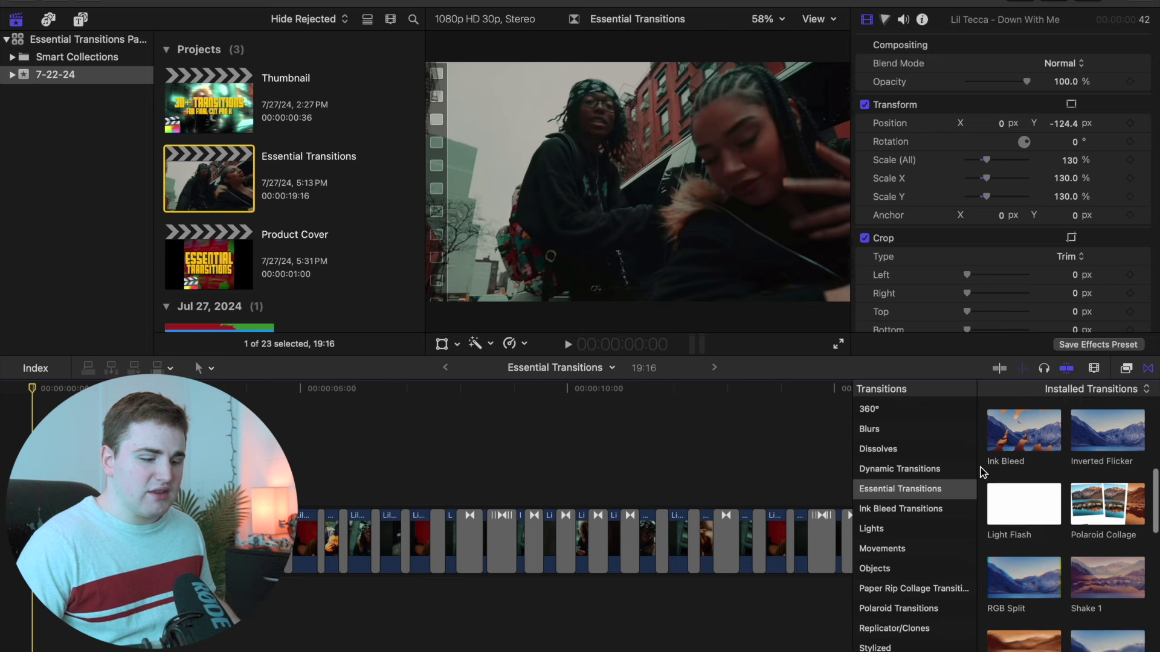
scroll(981, 471, "down", 4)
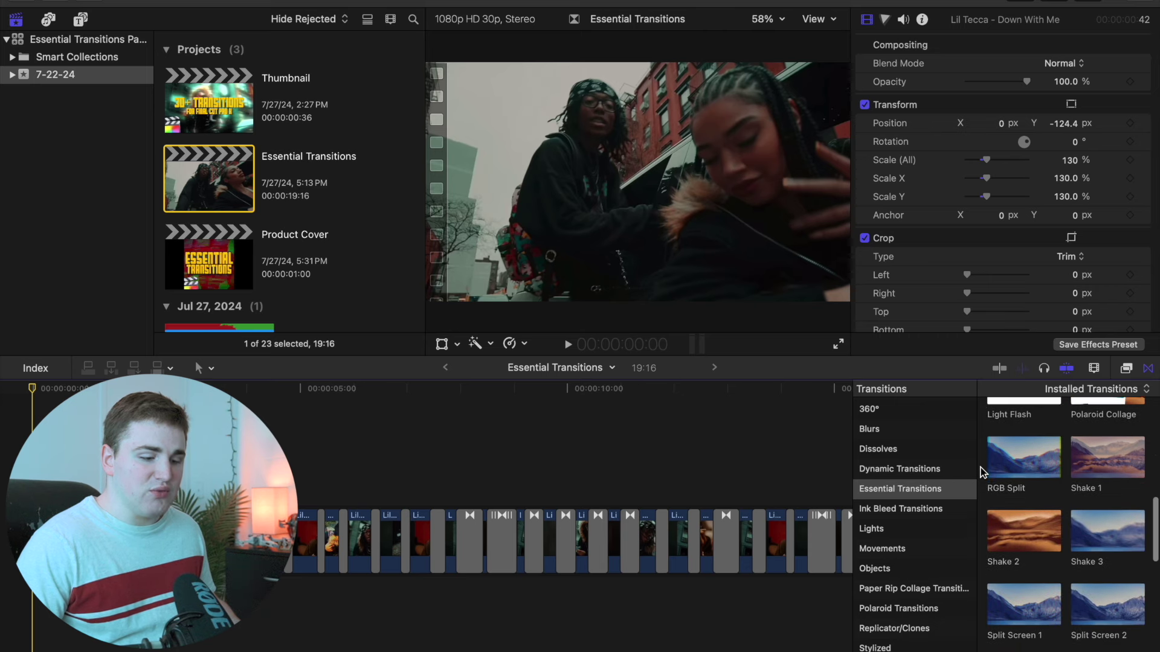
scroll(981, 471, "down", 6)
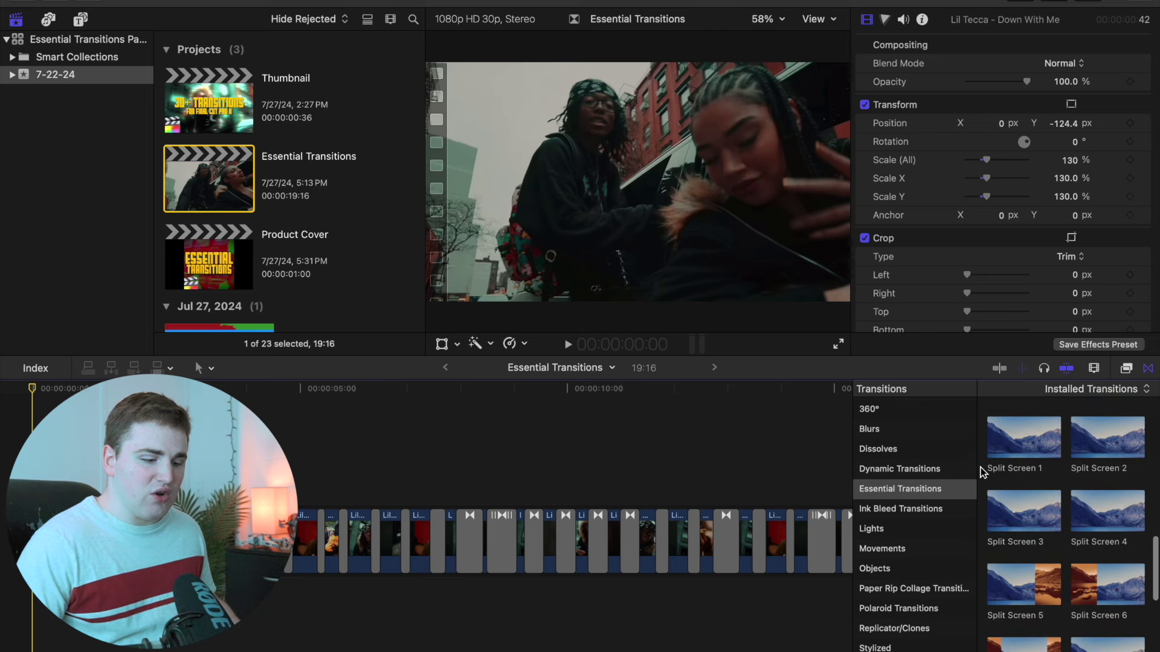
scroll(982, 472, "down", 7)
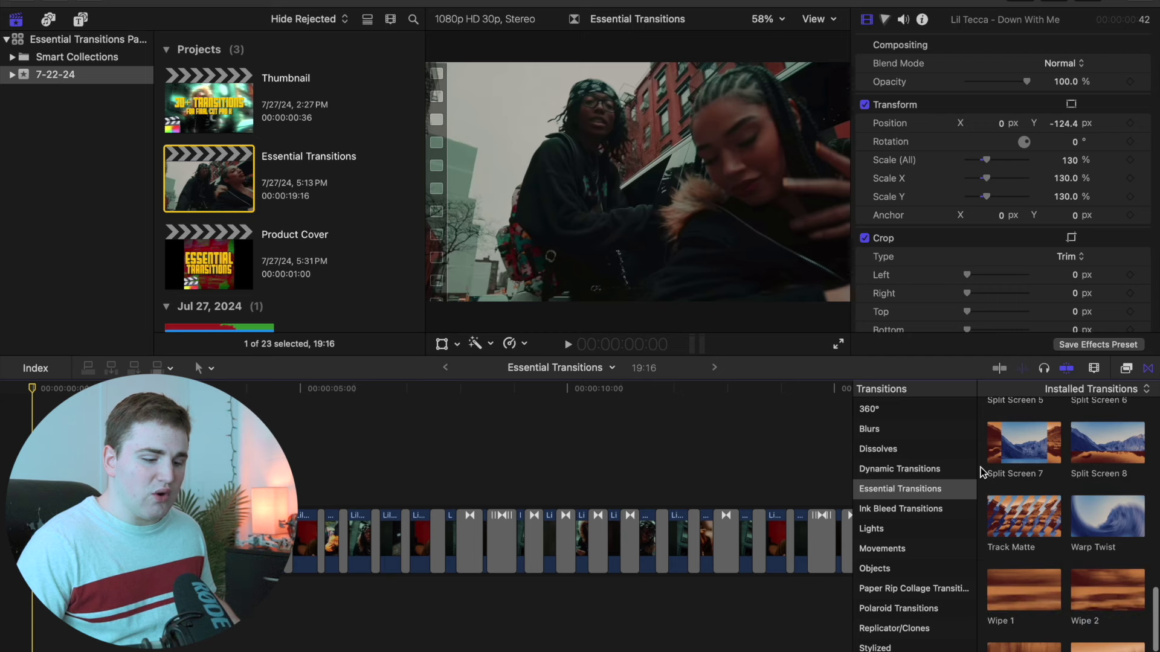
scroll(981, 472, "down", 1)
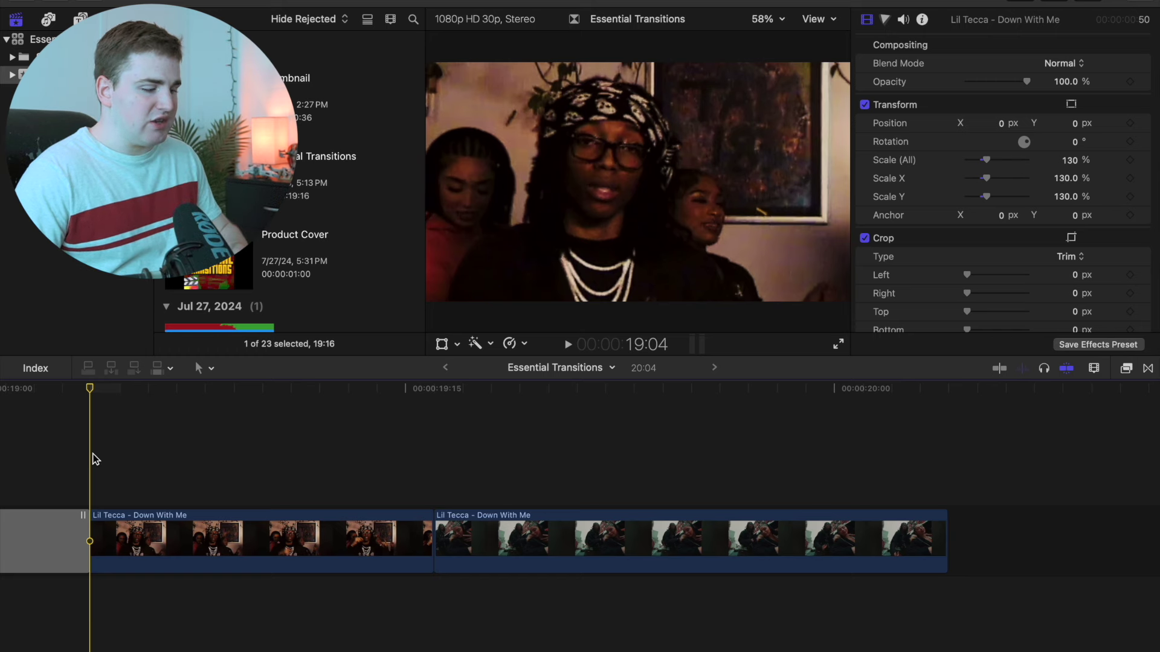
Play the plain cut between the last two clips and park just before it.
key("space")
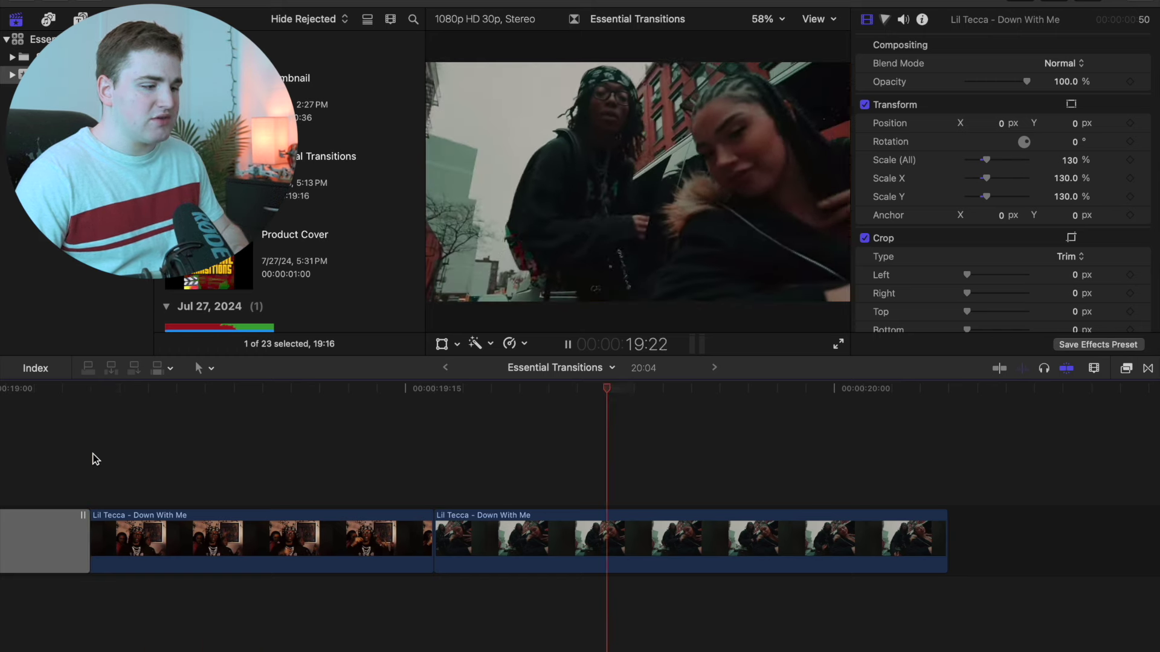
left_click(212, 468)
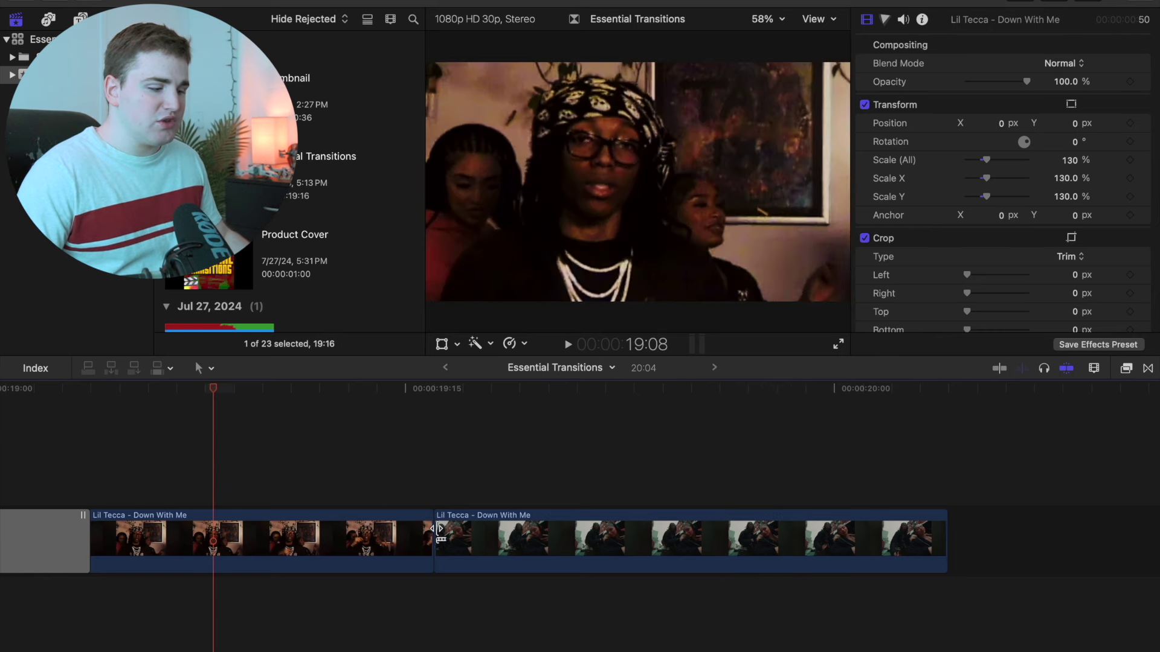
scroll(477, 506, "right", 2)
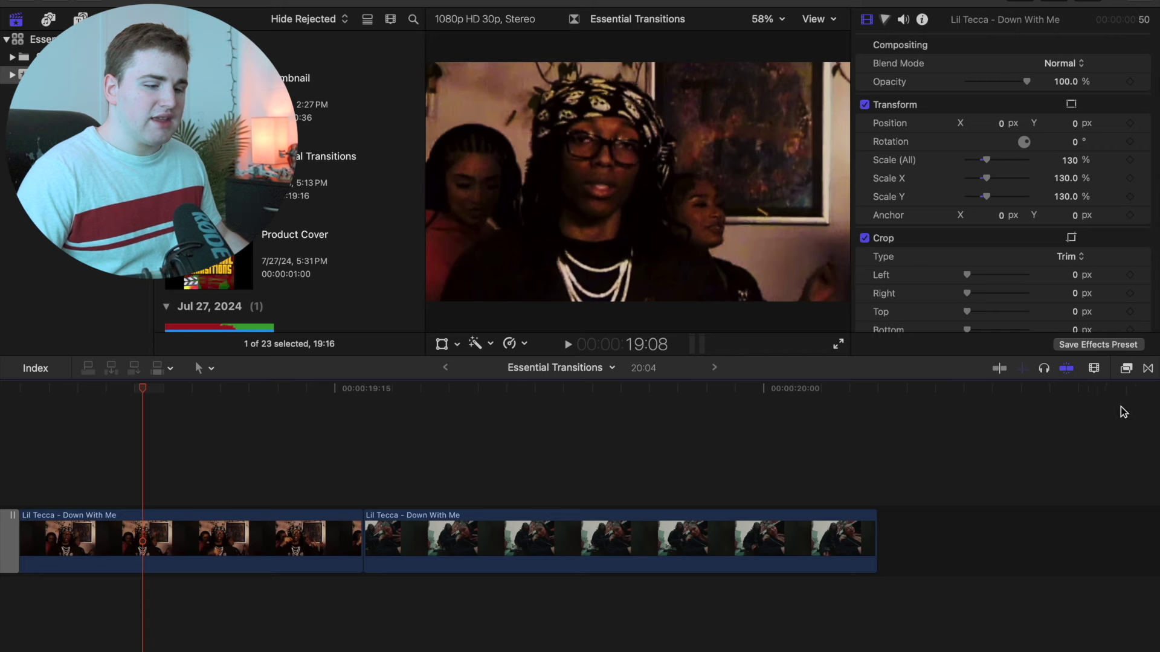
Show the Essential Transitions category scrolled to the RGB Split and Shake 1–3 presets.
left_click(1148, 369)
scroll(1066, 475, "down", 6)
scroll(1063, 483, "down", 4)
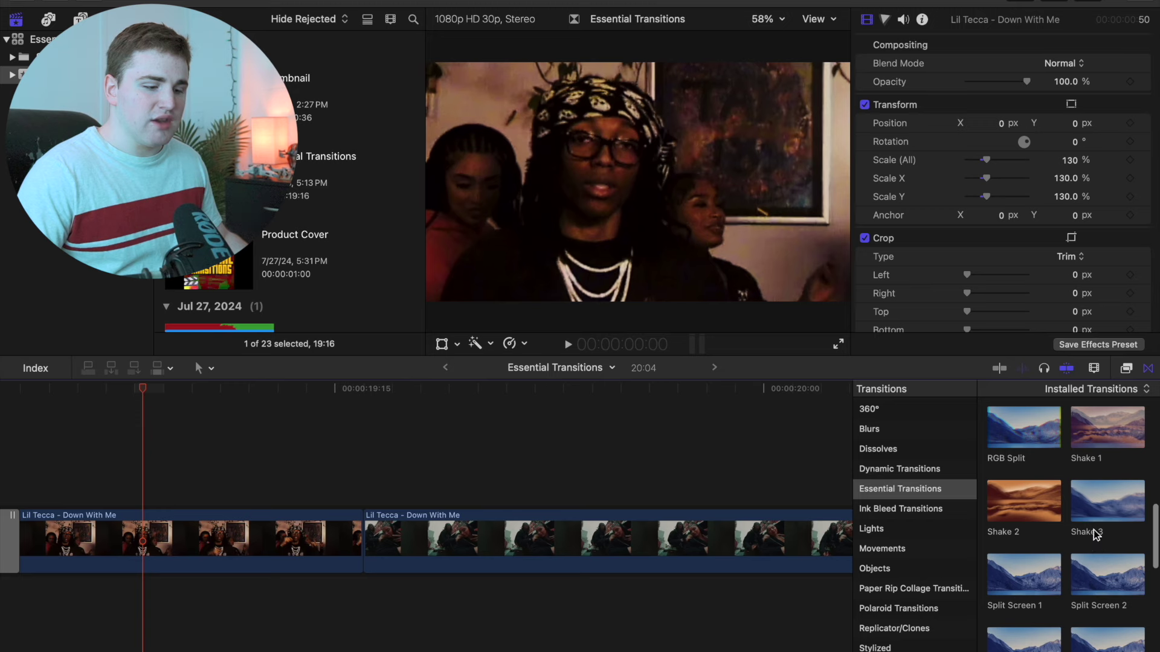
Drop Shake 3 on the final Lil Tecca edit point, play it back, and select it.
left_click_drag(1027, 505, 306, 531)
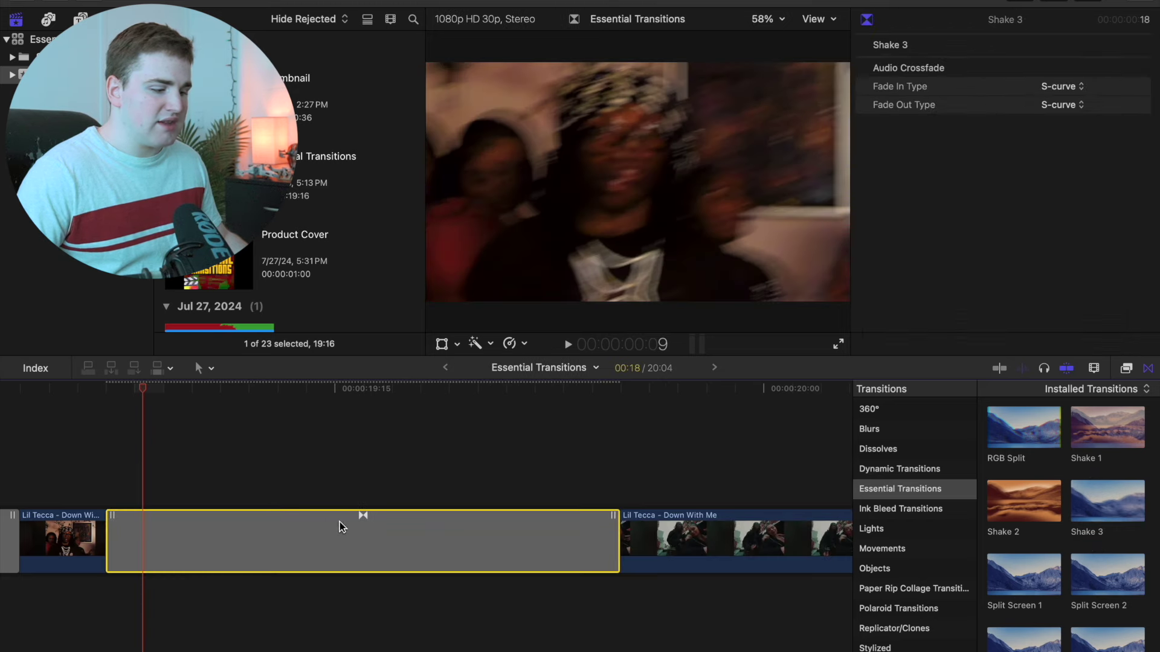
left_click(1149, 372)
scroll(729, 466, "left", 5)
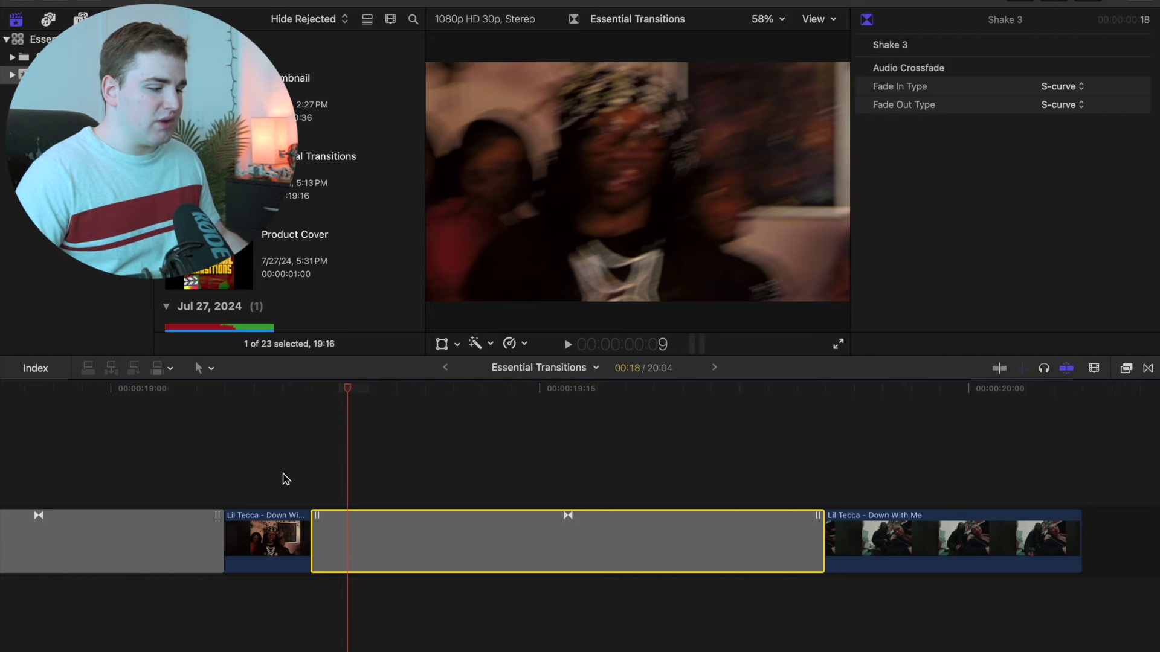
left_click(229, 476)
key("space")
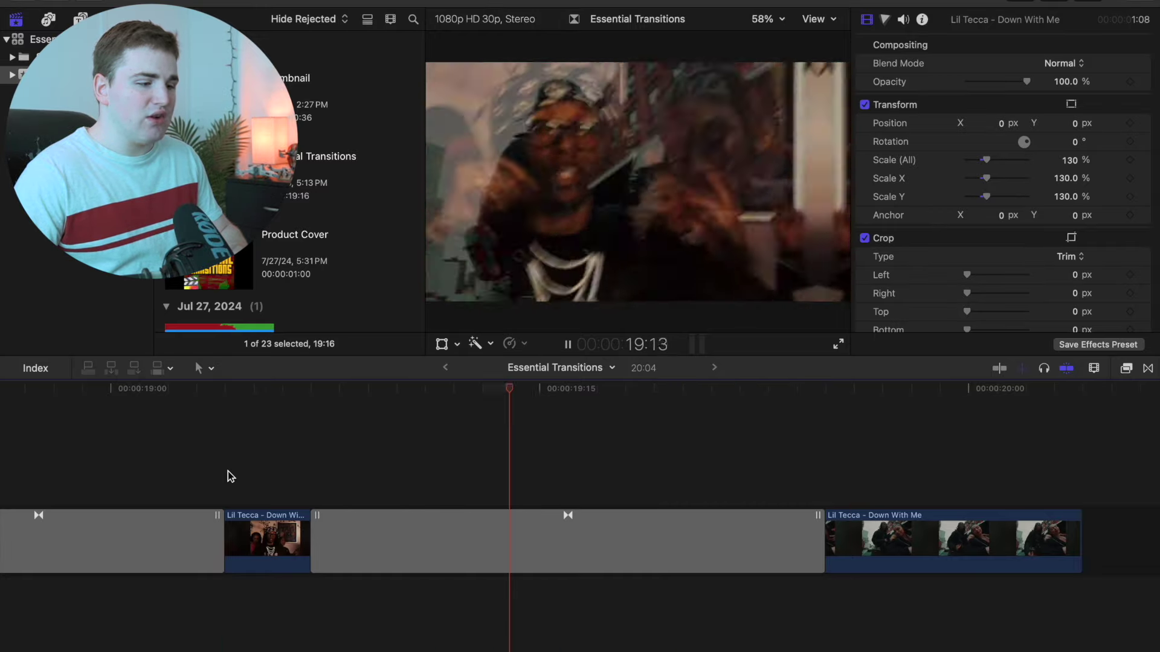
key("space")
left_click(435, 545)
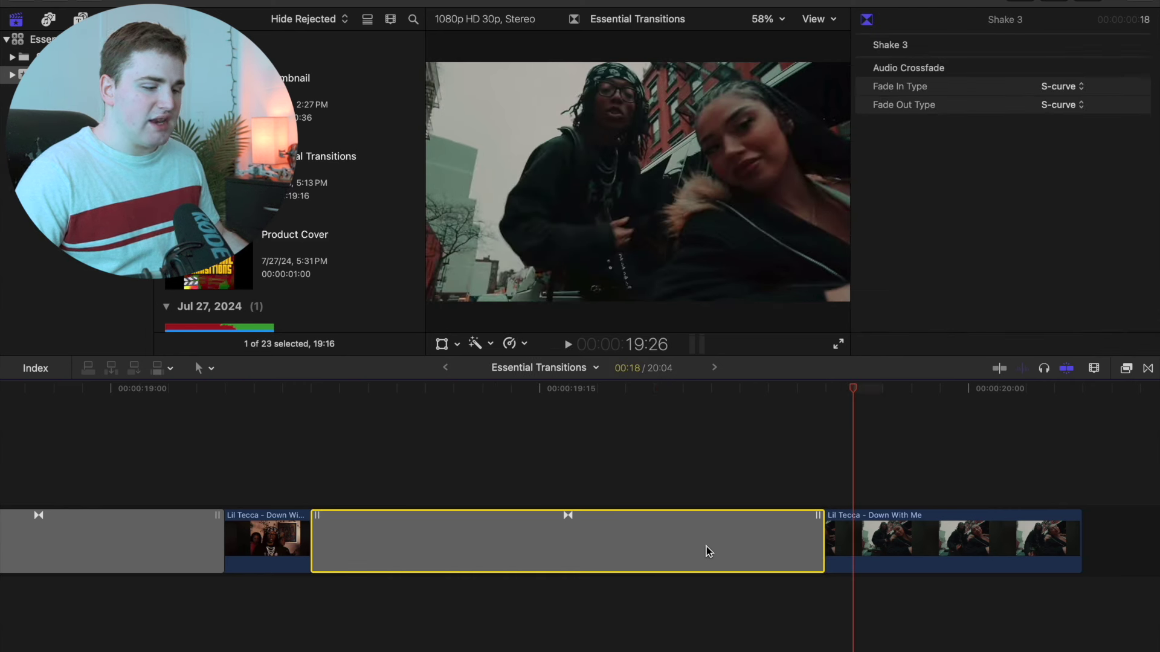
Shorten the Shake 3 transition to 00:12 and play it back.
left_click_drag(822, 541, 620, 535)
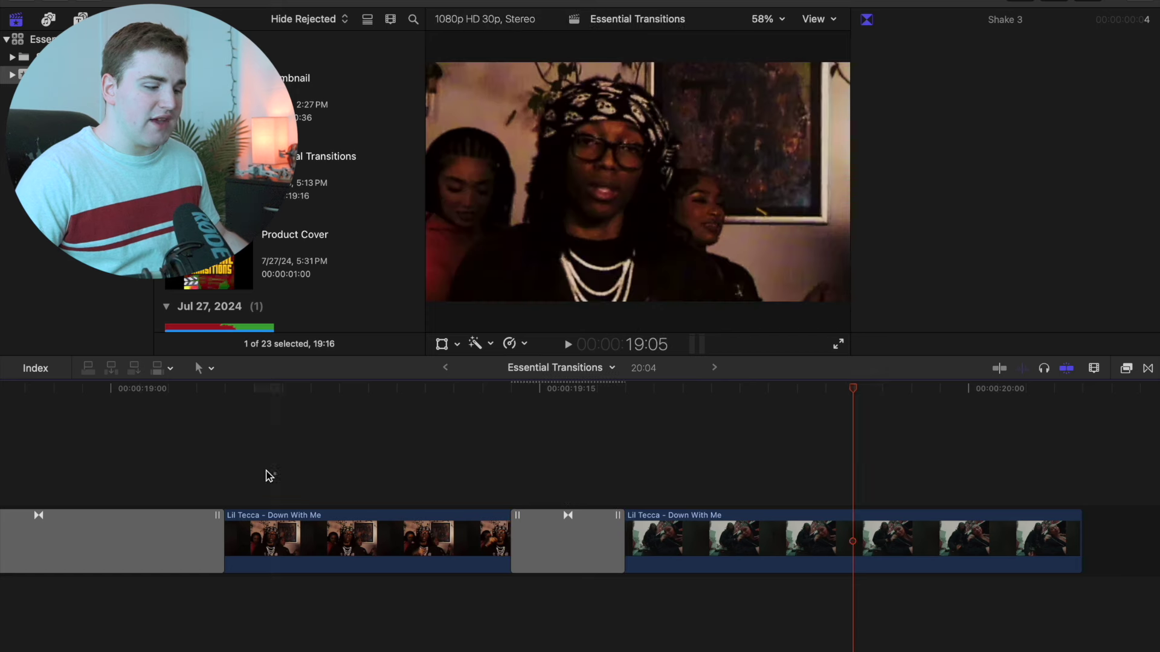
left_click(264, 473)
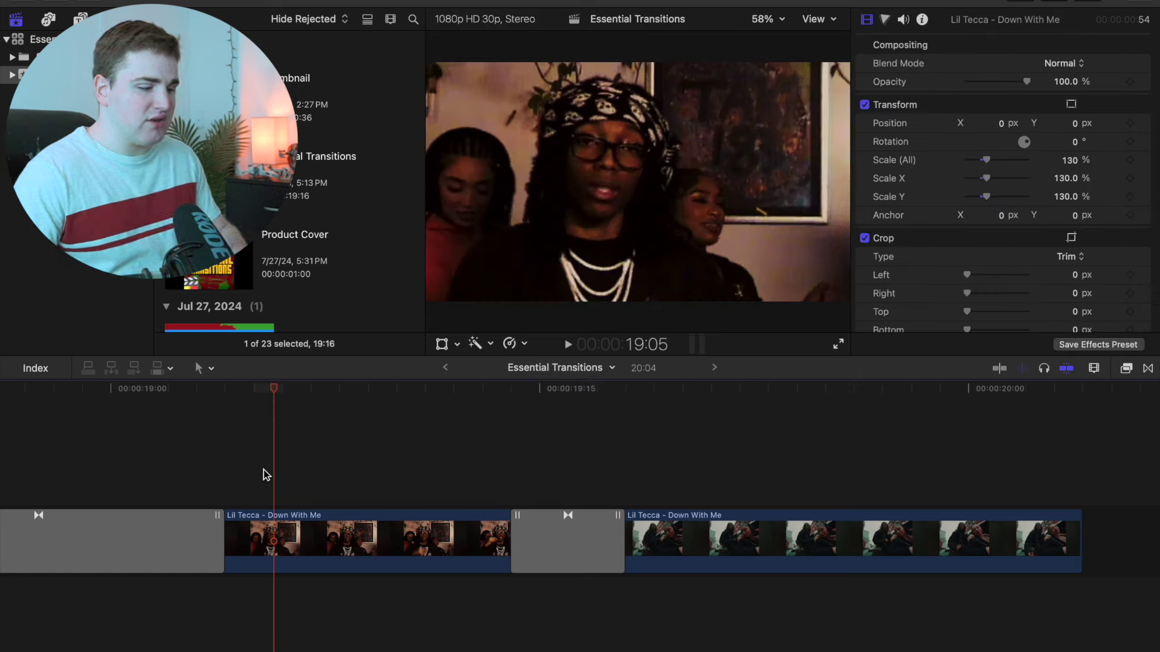
key("space")
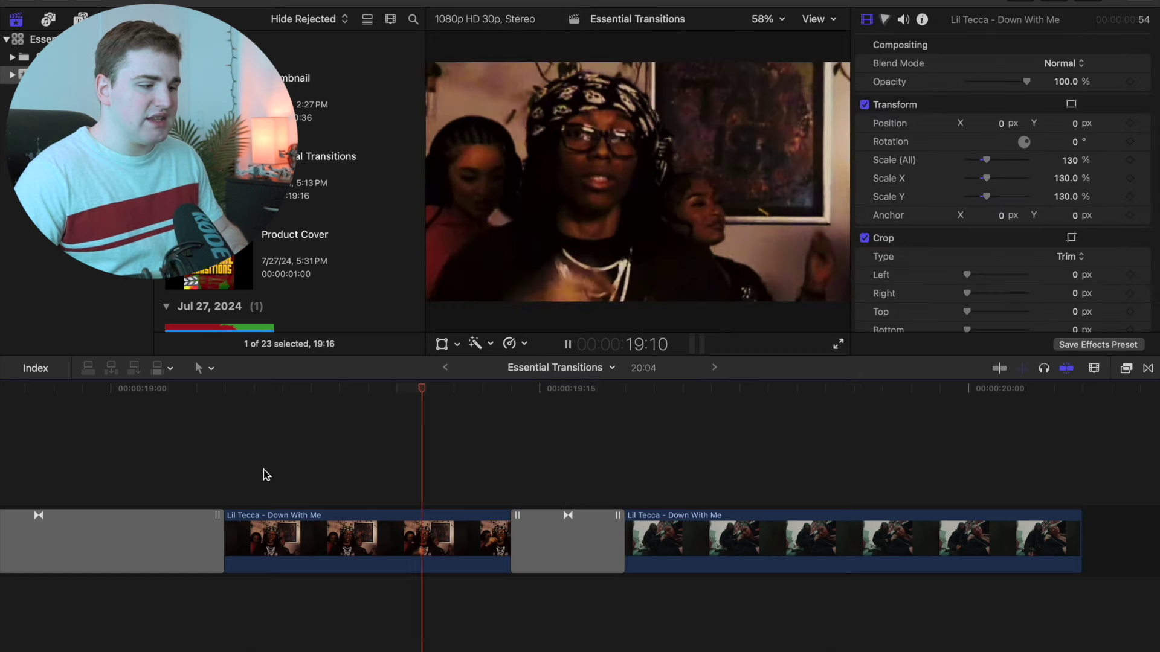
key("space")
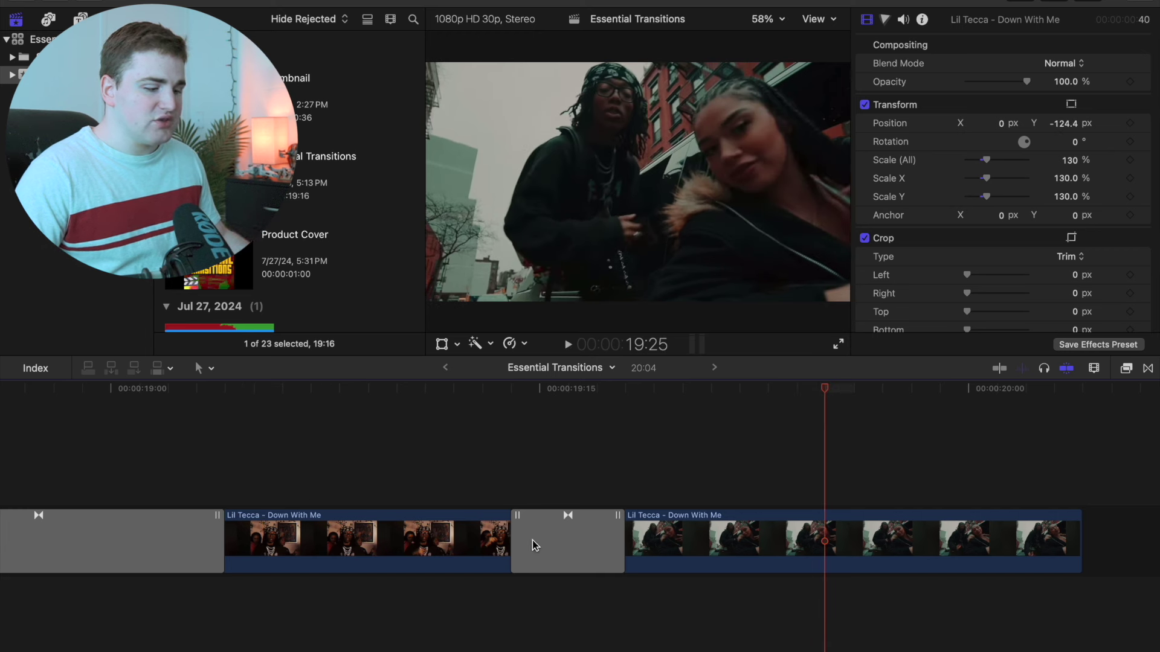
Lengthen the Shake 3 transition again and replay it from just before the edit.
left_click(595, 543)
left_click_drag(619, 535, 791, 549)
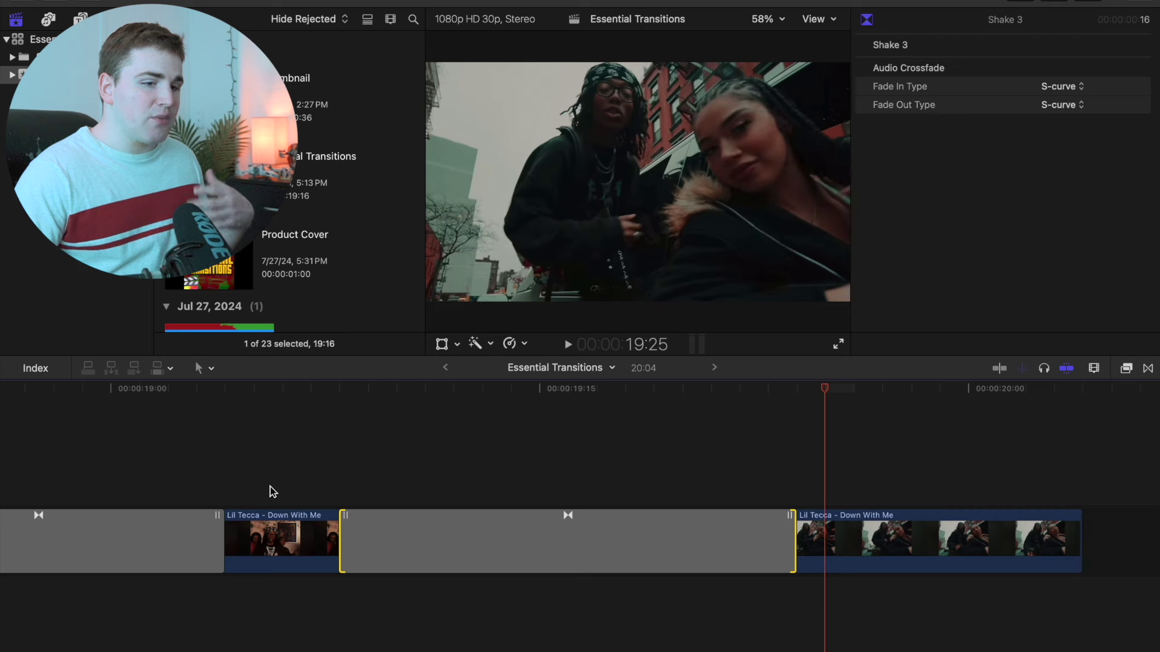
left_click(236, 488)
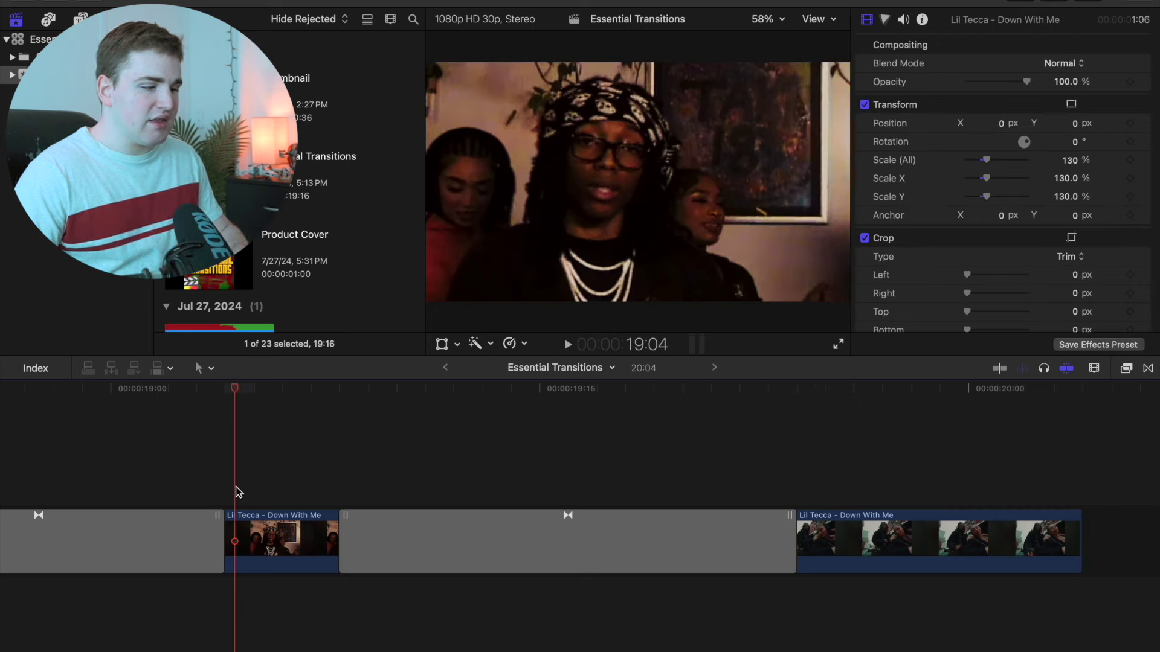
key("space")
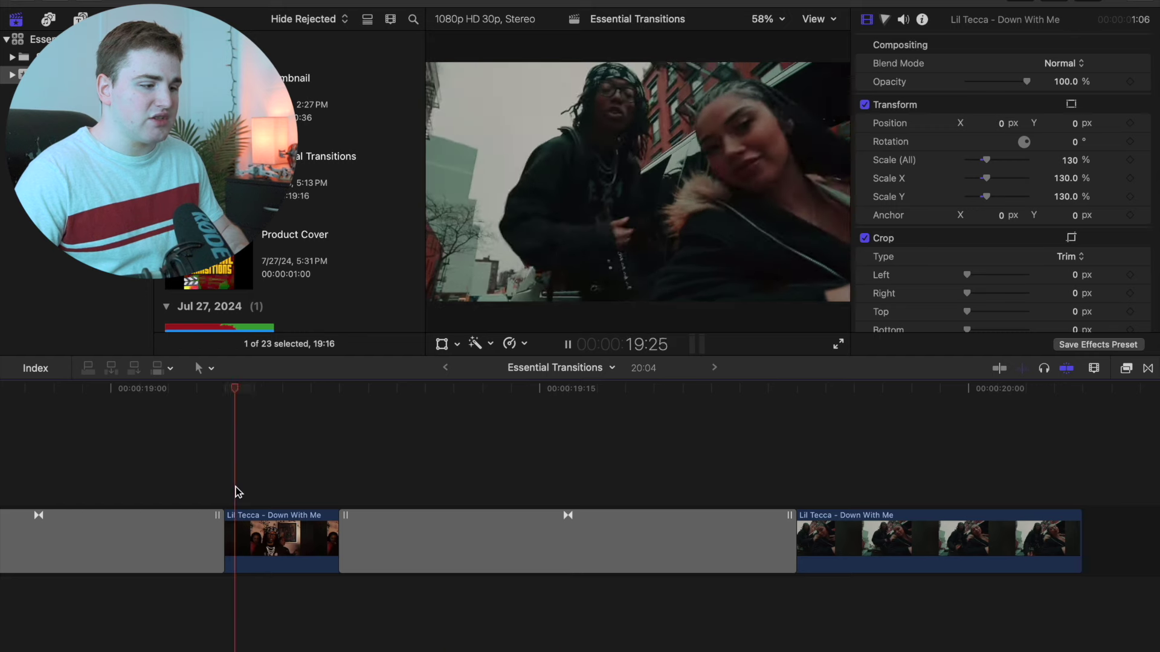
key("space")
key("super+minus")
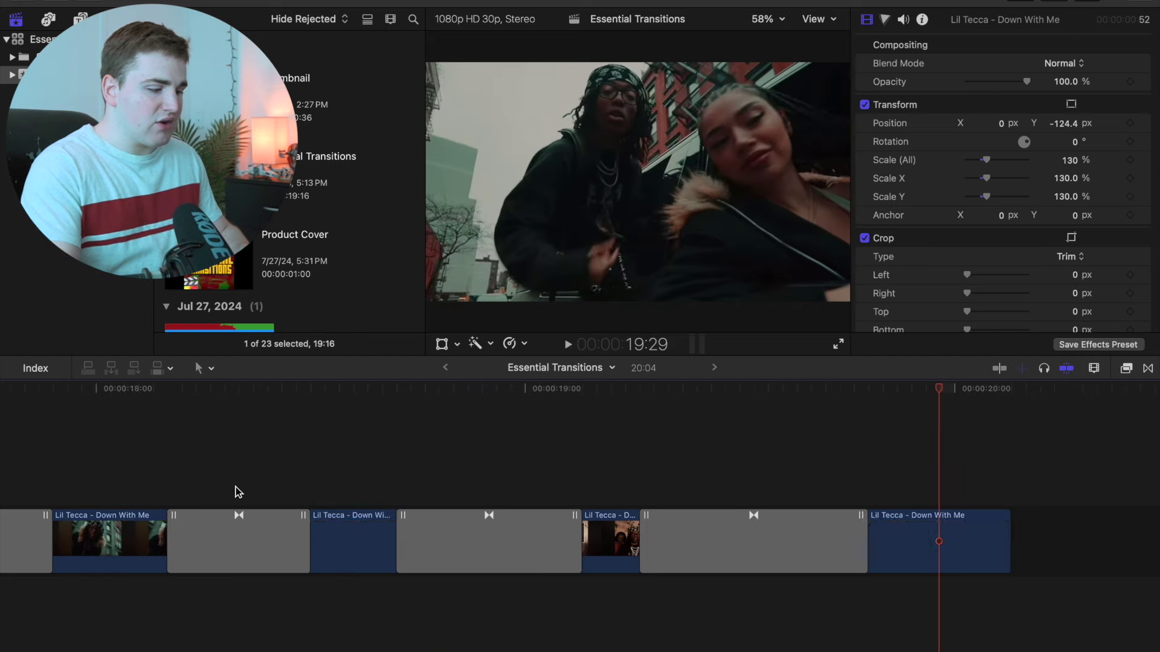
key("super+minus")
left_click(254, 487)
key("space")
key("space")
scroll(250, 491, "left", 10)
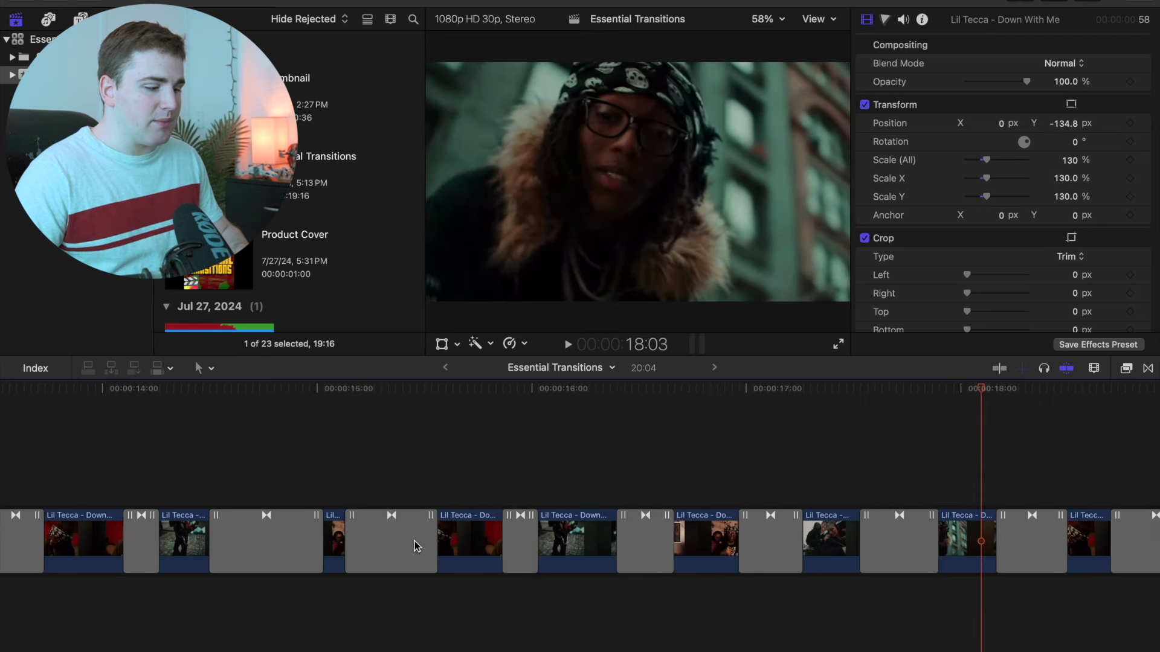
left_click(175, 495)
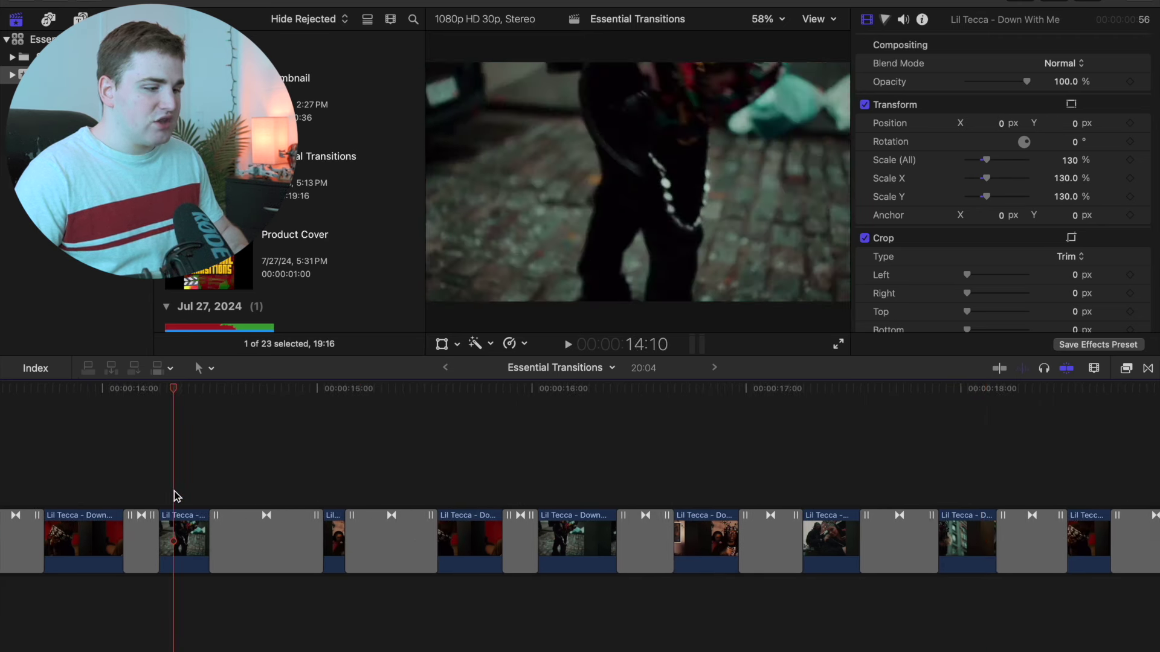
key("space")
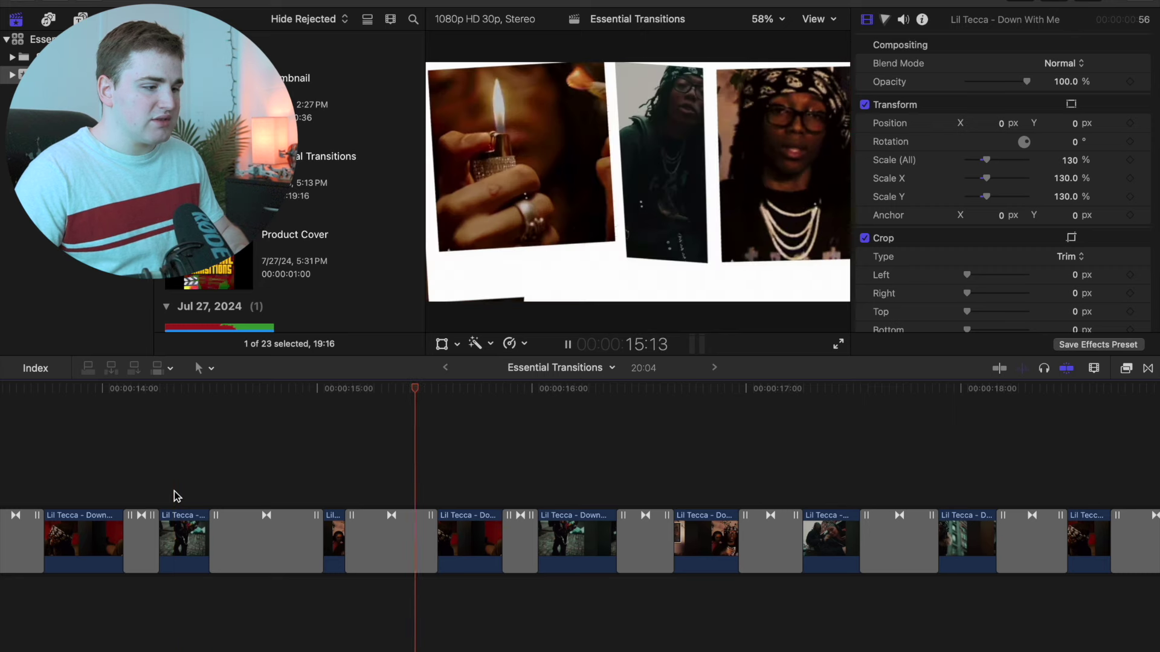
left_click(326, 497)
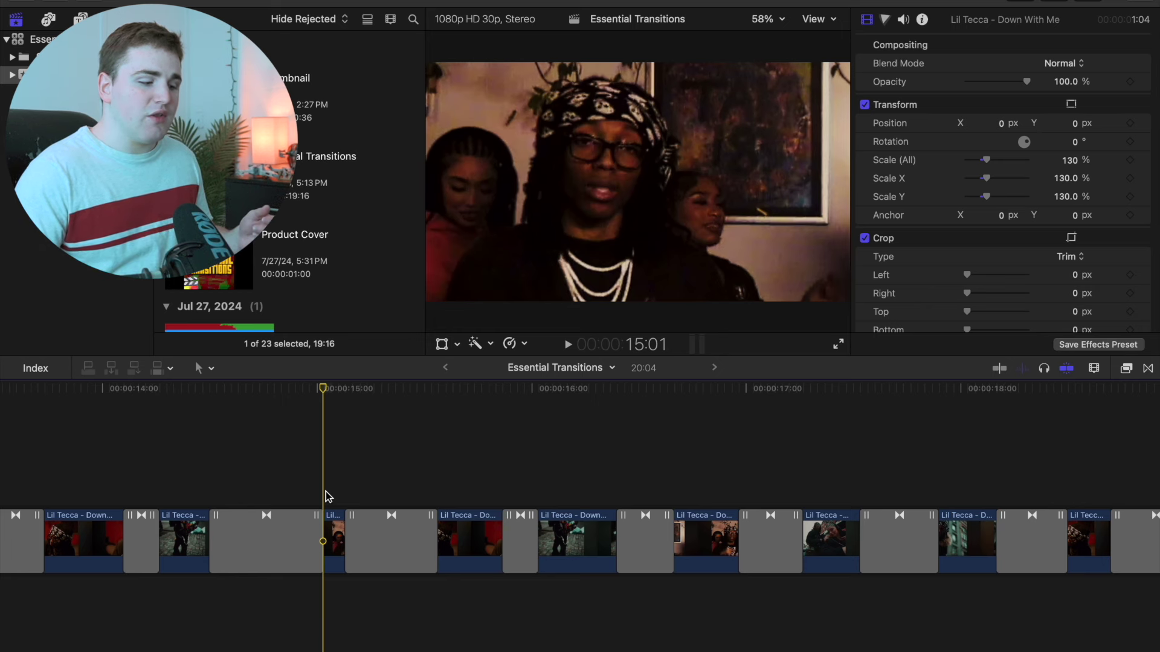
left_click(594, 499)
scroll(732, 529, "right", 10)
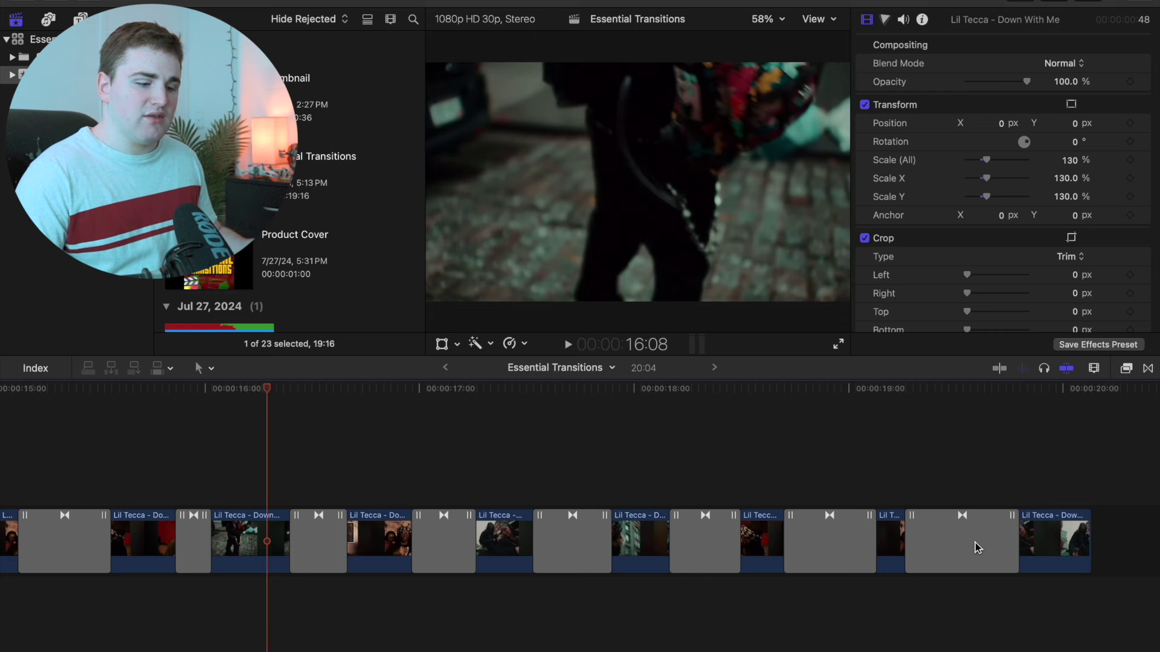
scroll(977, 548, "left", 9)
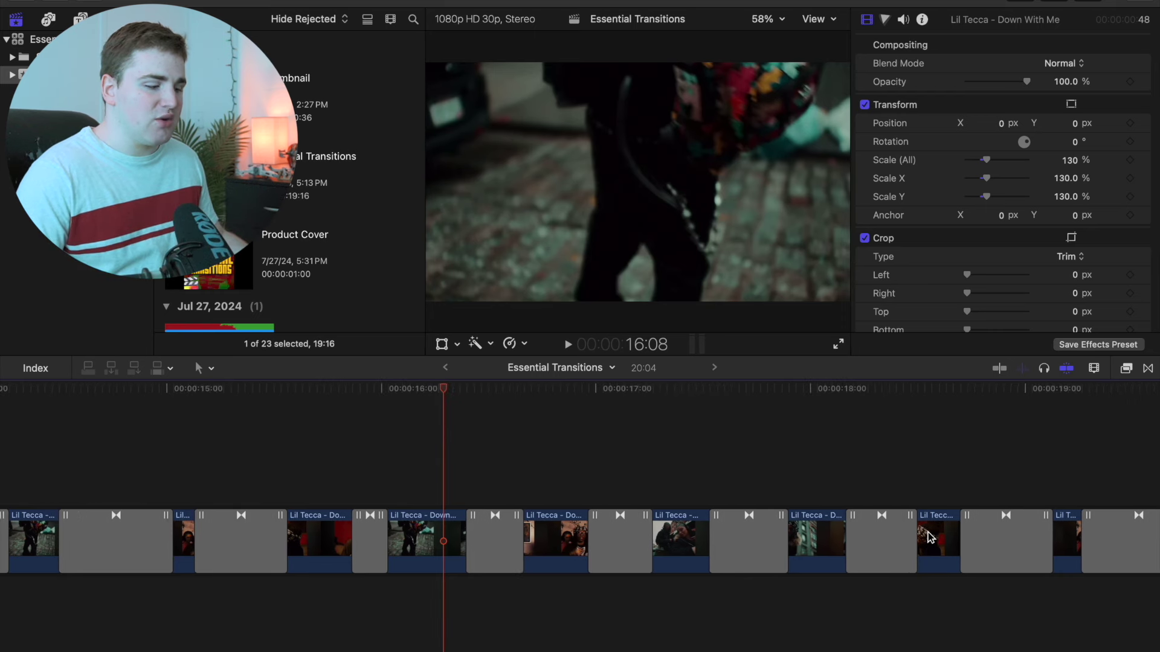
scroll(844, 521, "left", 3)
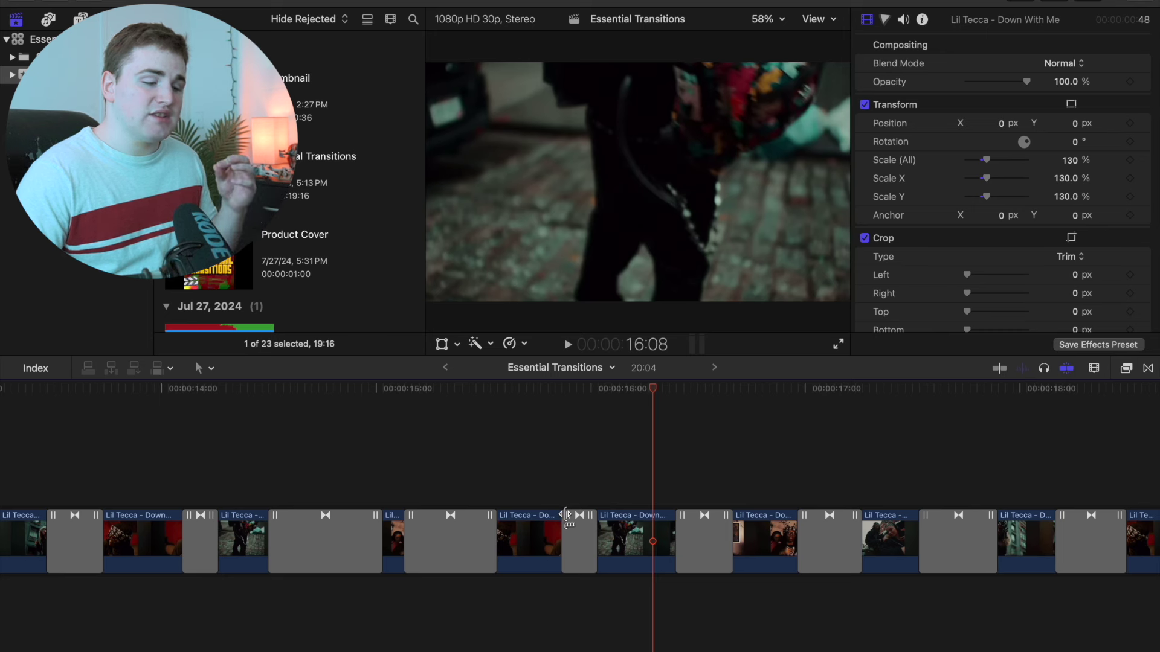
Zoom in at 15:04, scrub the Polaroid Collage, and select it to show drop zone settings.
left_click(452, 491)
left_click(409, 494)
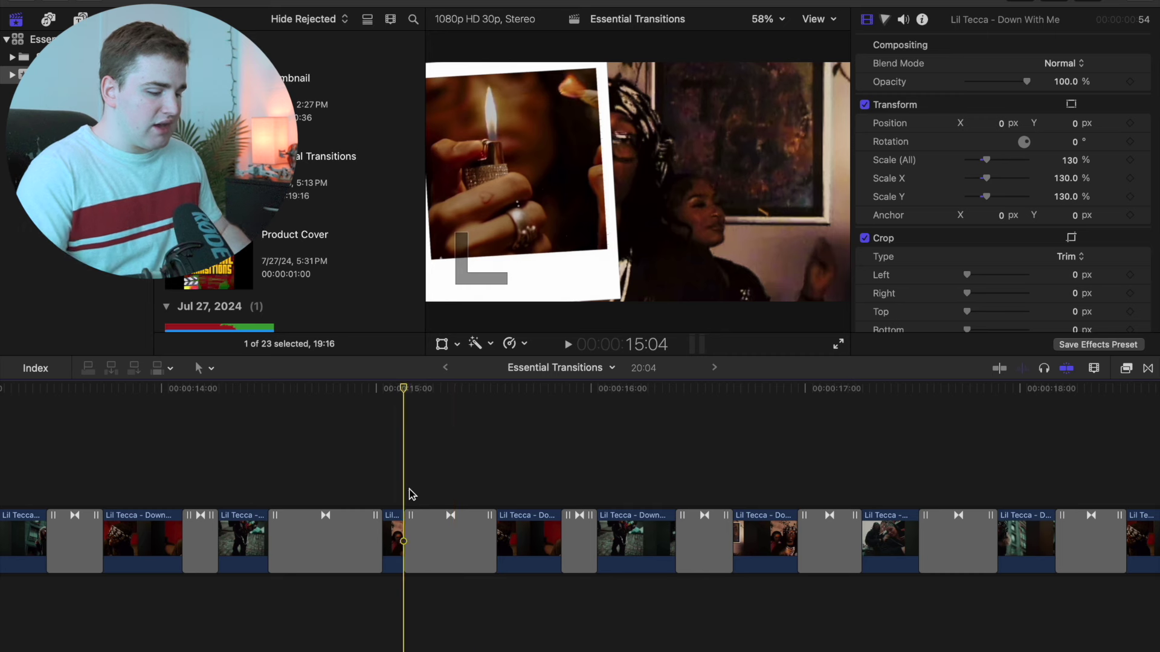
key("super+equal")
key("super+equal")
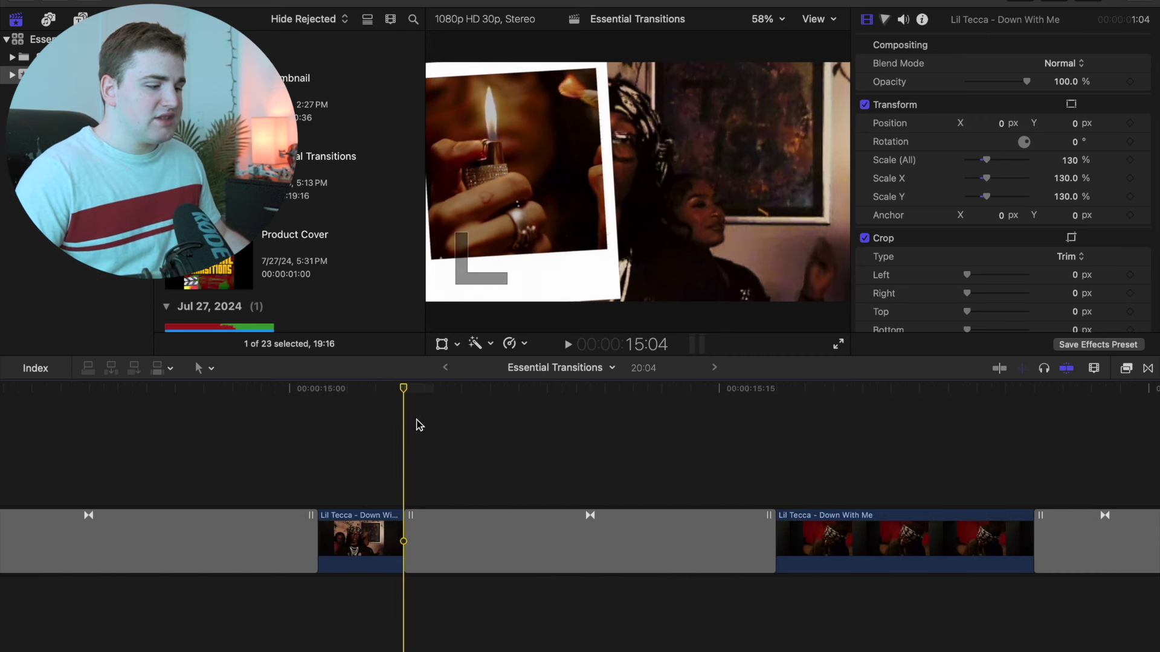
left_click_drag(405, 391, 700, 440)
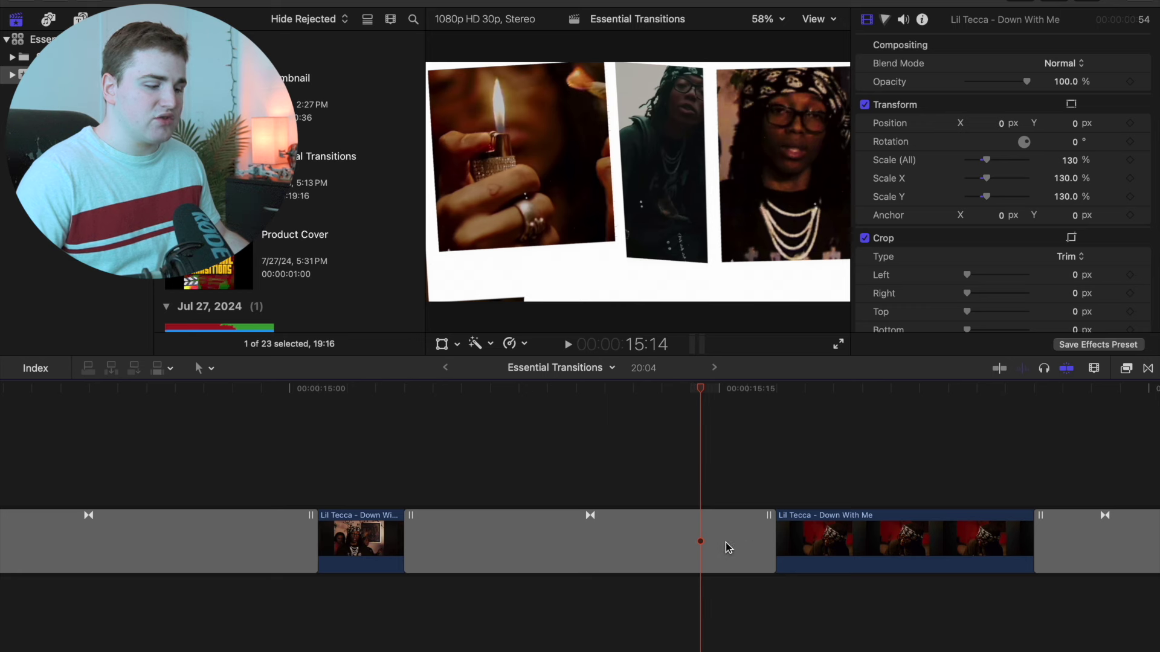
key("Up")
left_click(458, 538)
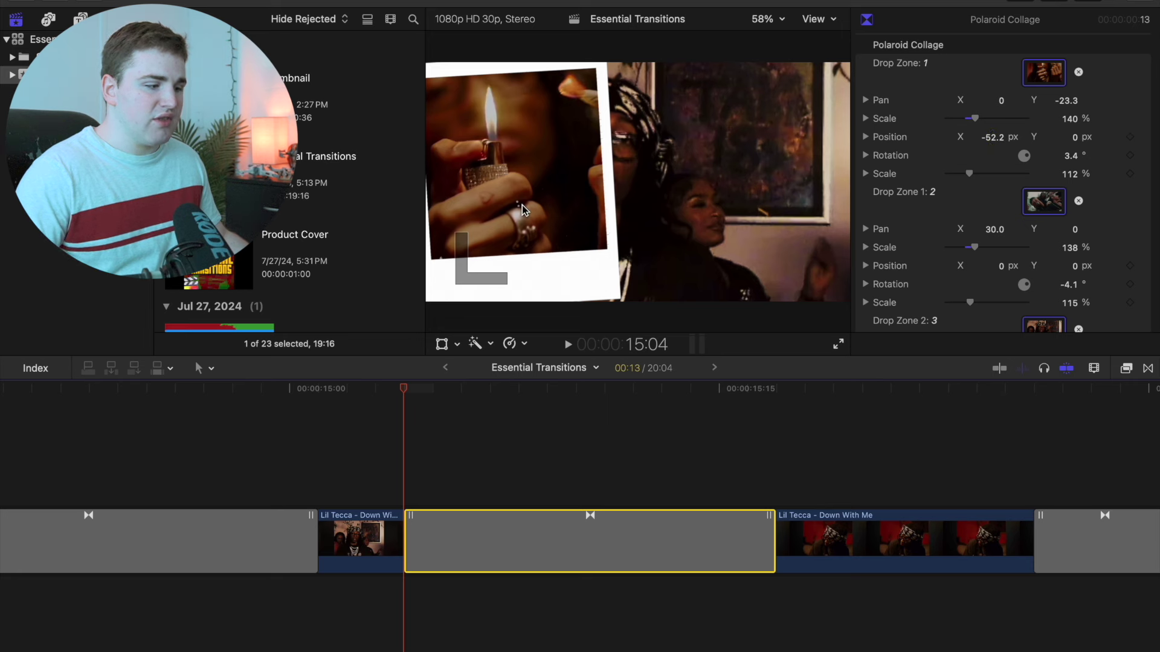
left_click_drag(405, 390, 540, 414)
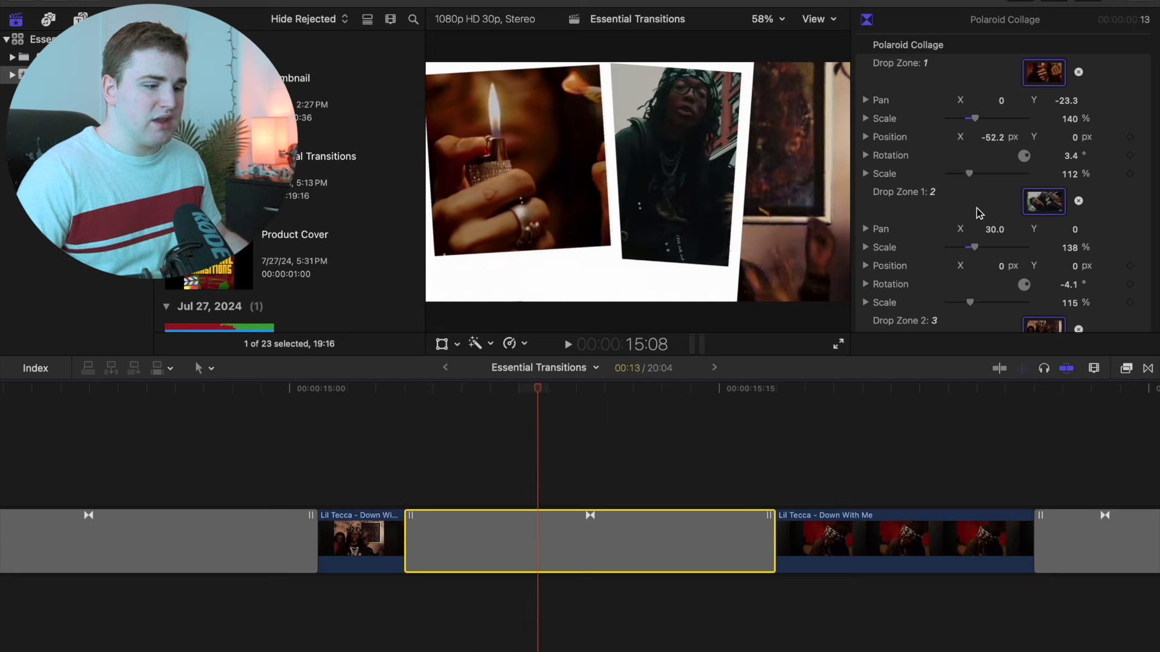
left_click_drag(542, 392, 668, 406)
scroll(910, 205, "down", 3)
scroll(930, 242, "up", 5)
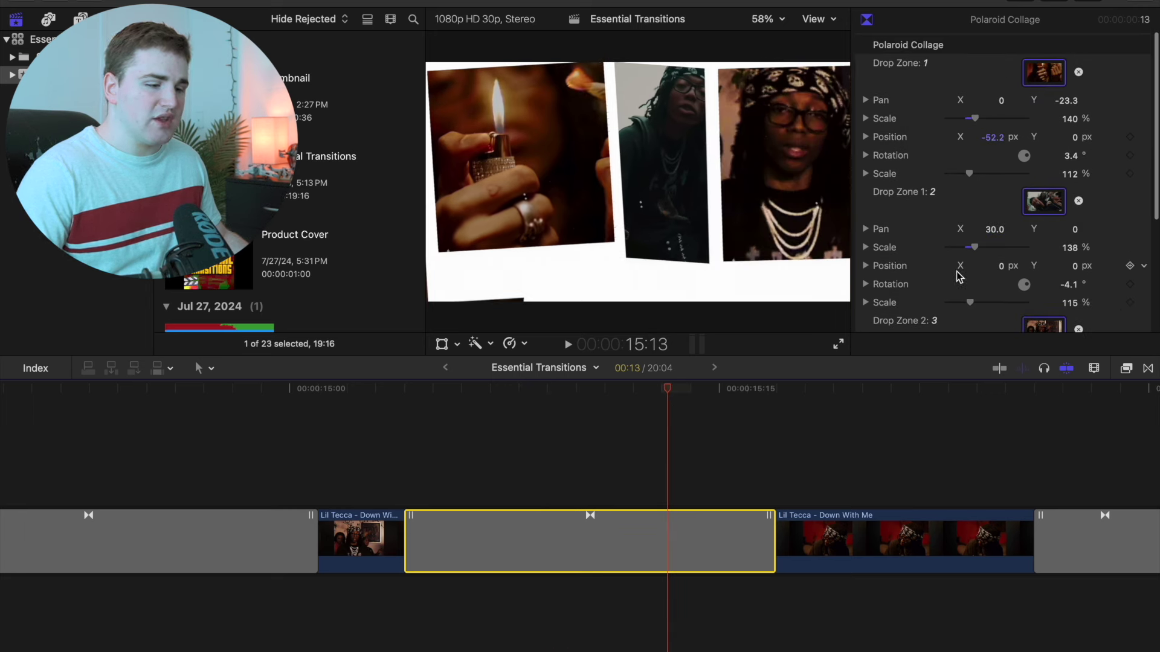
left_click(402, 477)
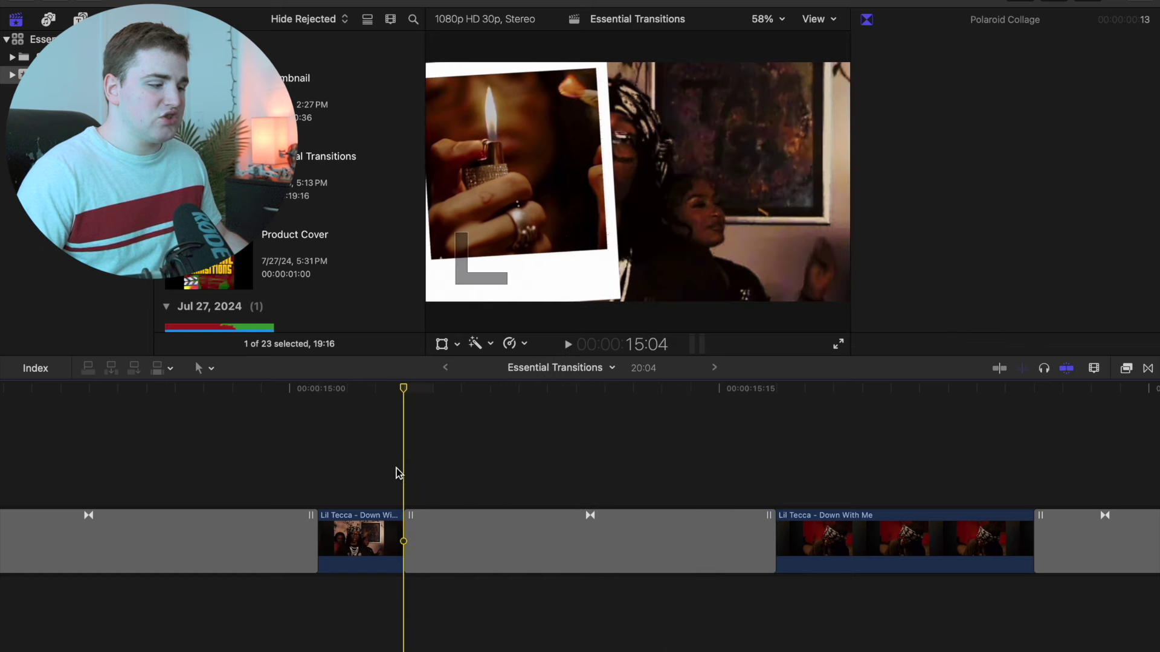
left_click_drag(404, 391, 434, 406)
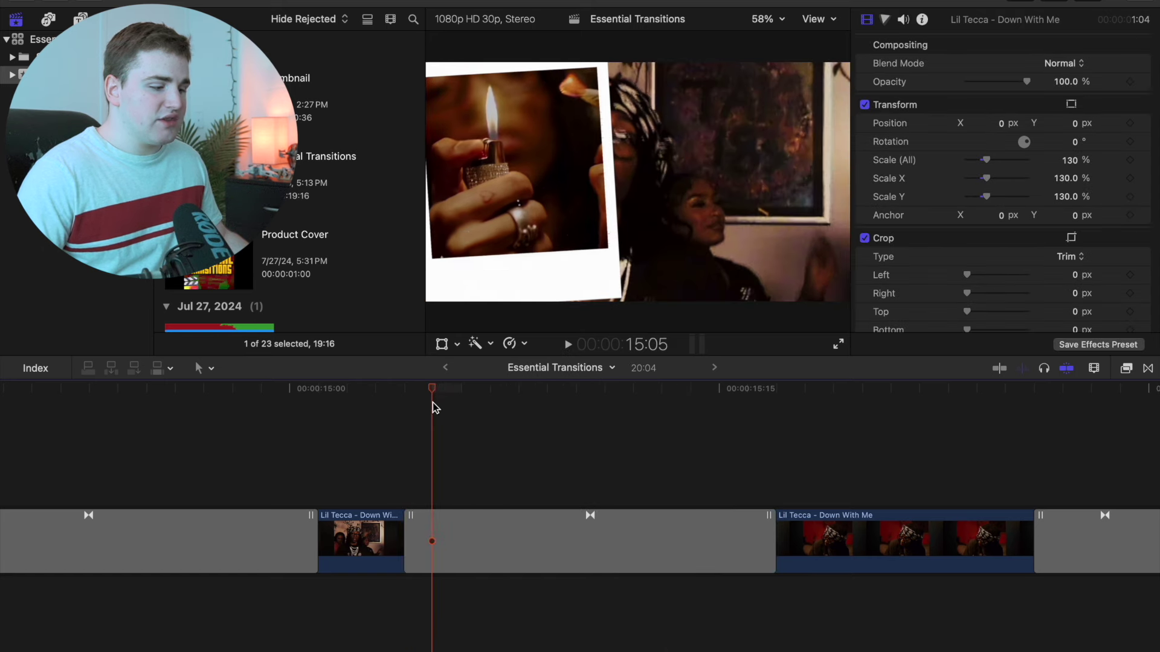
left_click(447, 534)
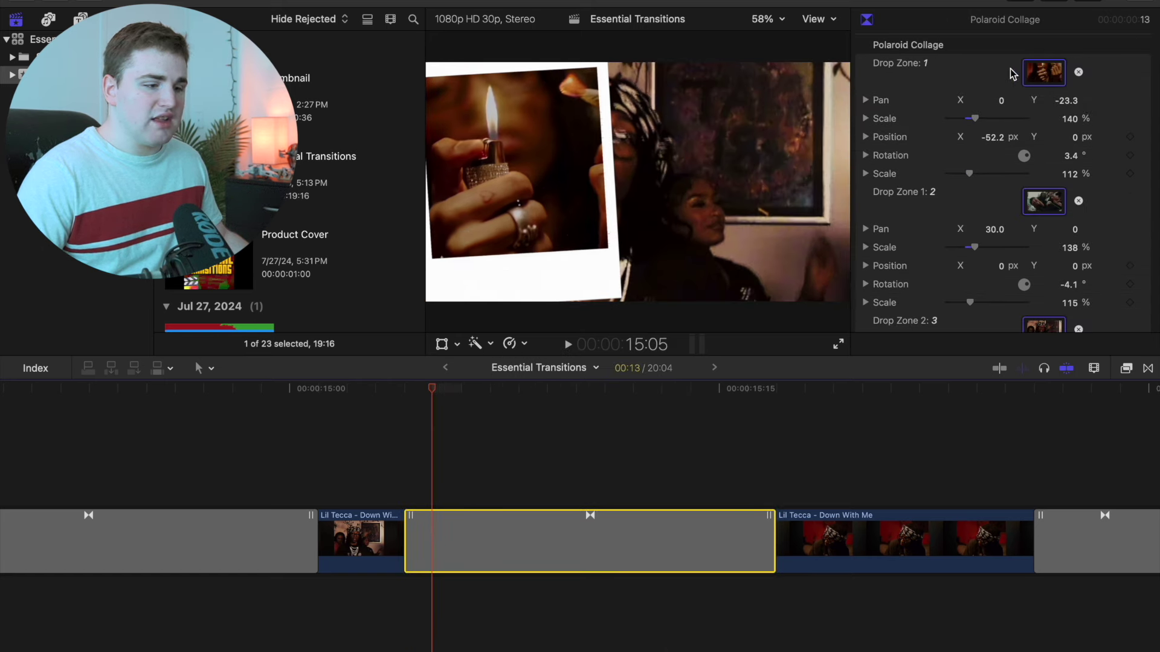
Clear Drop Zone 1's image and reset its Pan and Scale to defaults.
left_click(1079, 72)
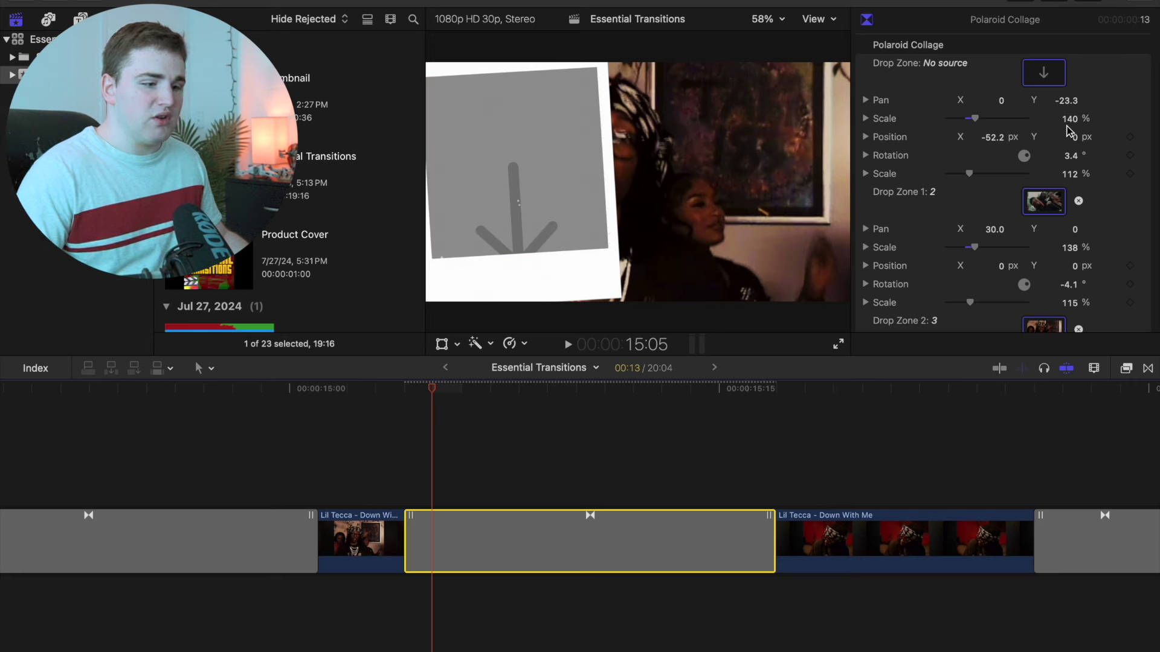
left_click(1142, 101)
left_click(1133, 109)
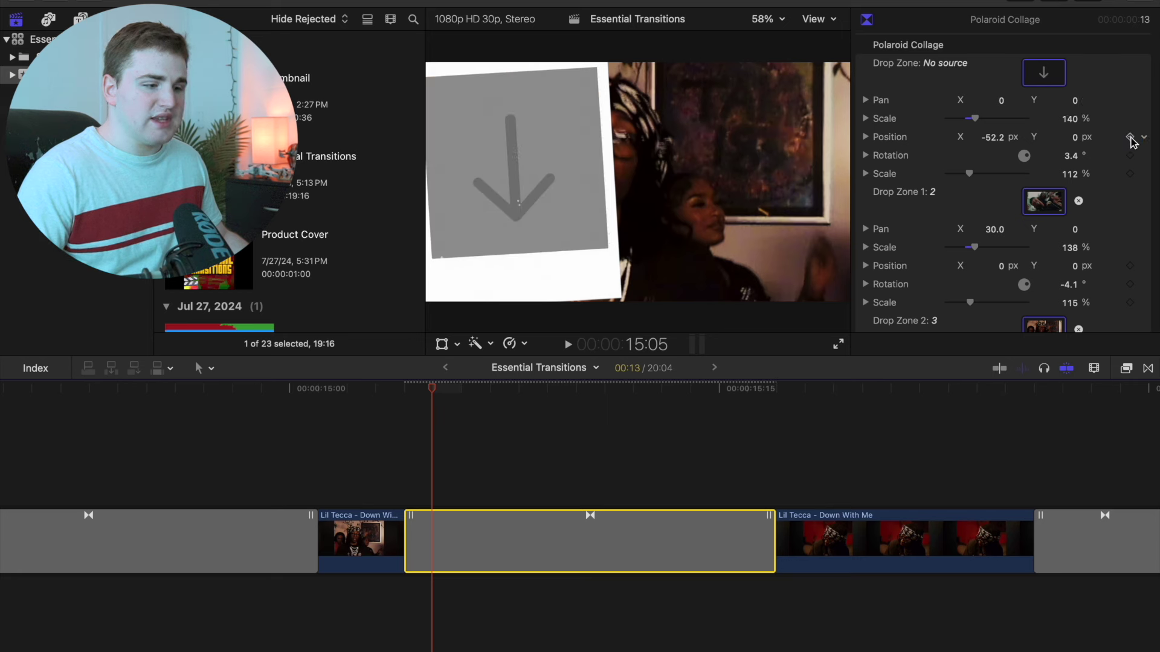
left_click(1144, 120)
left_click(1140, 130)
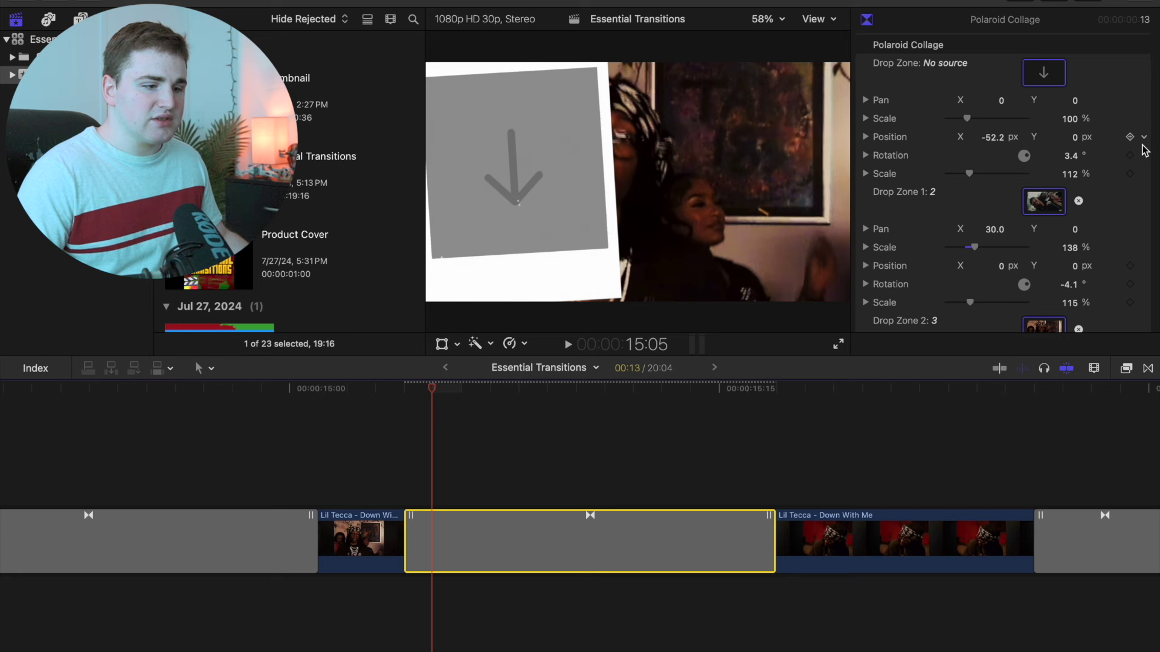
left_click(1146, 141)
left_click(1129, 149)
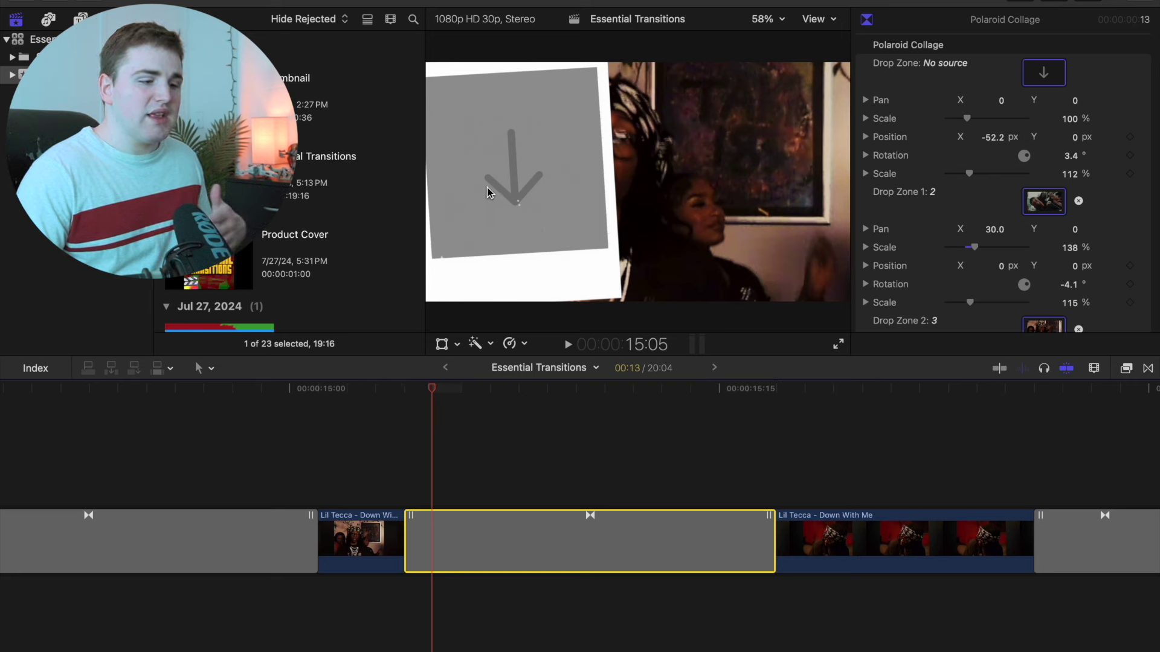
scroll(294, 180, "down", 5)
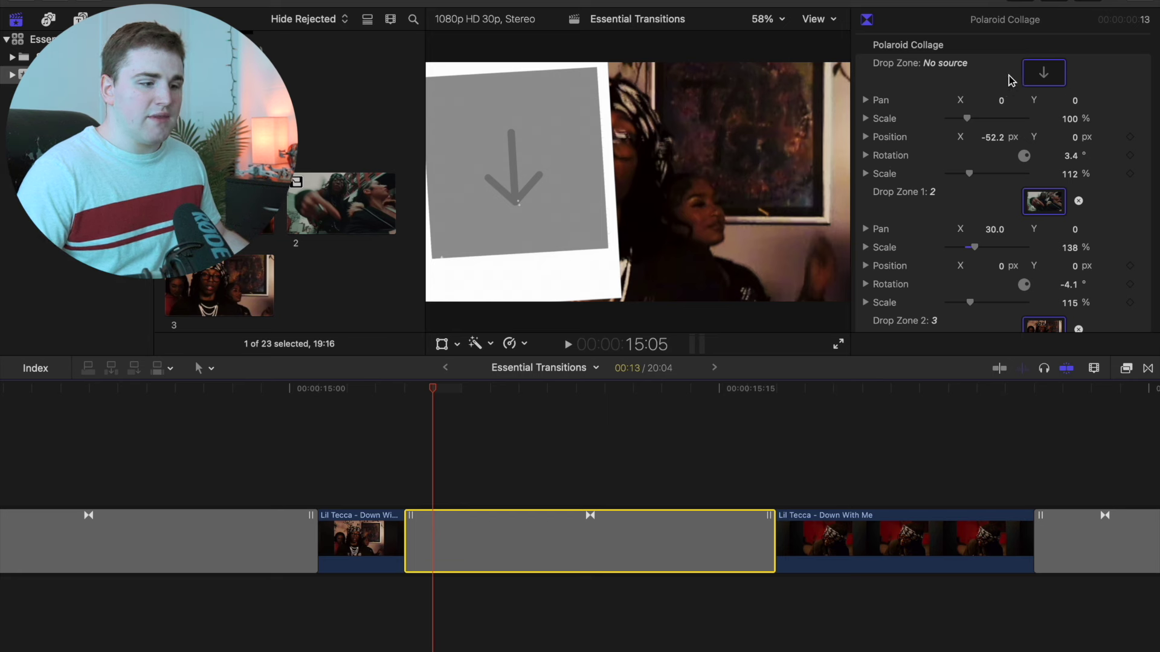
Apply the lighter close-up to Drop Zone 1 and pan it to X 35.7 at 161% scale.
left_click(1040, 74)
left_click(296, 182)
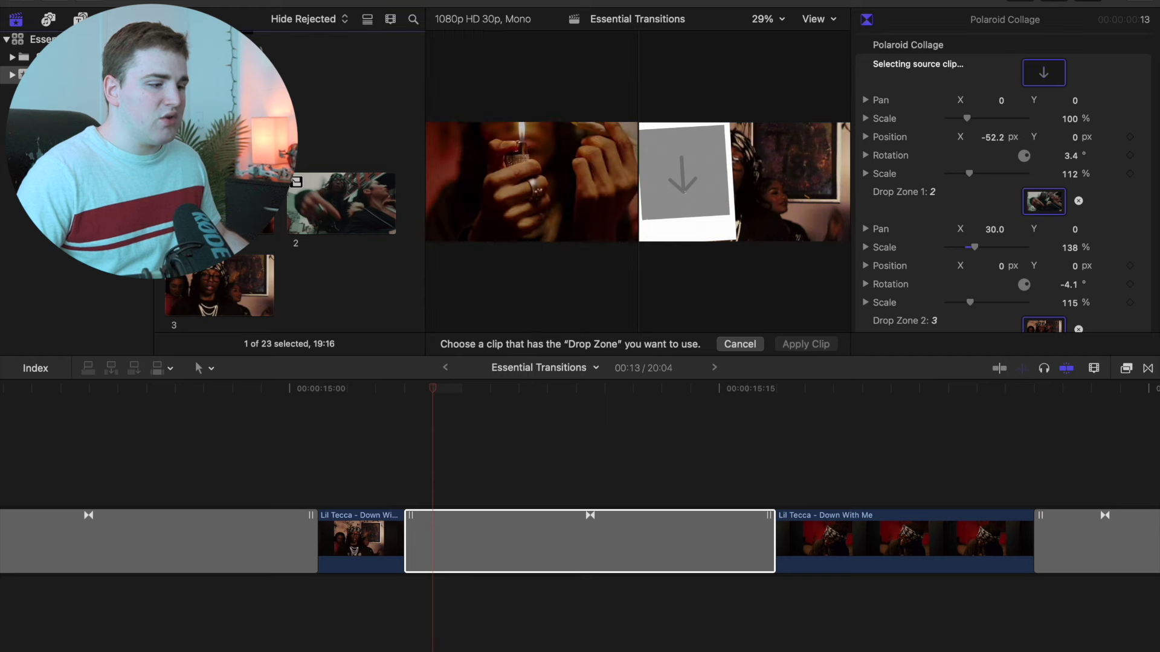
left_click(809, 344)
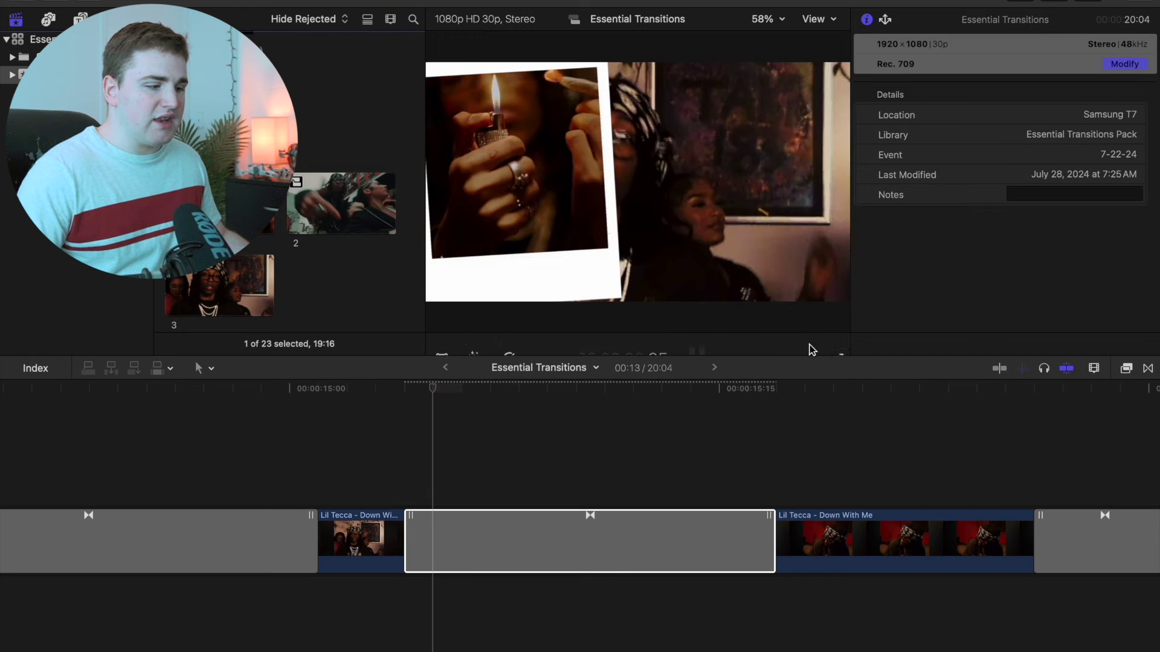
left_click(491, 536)
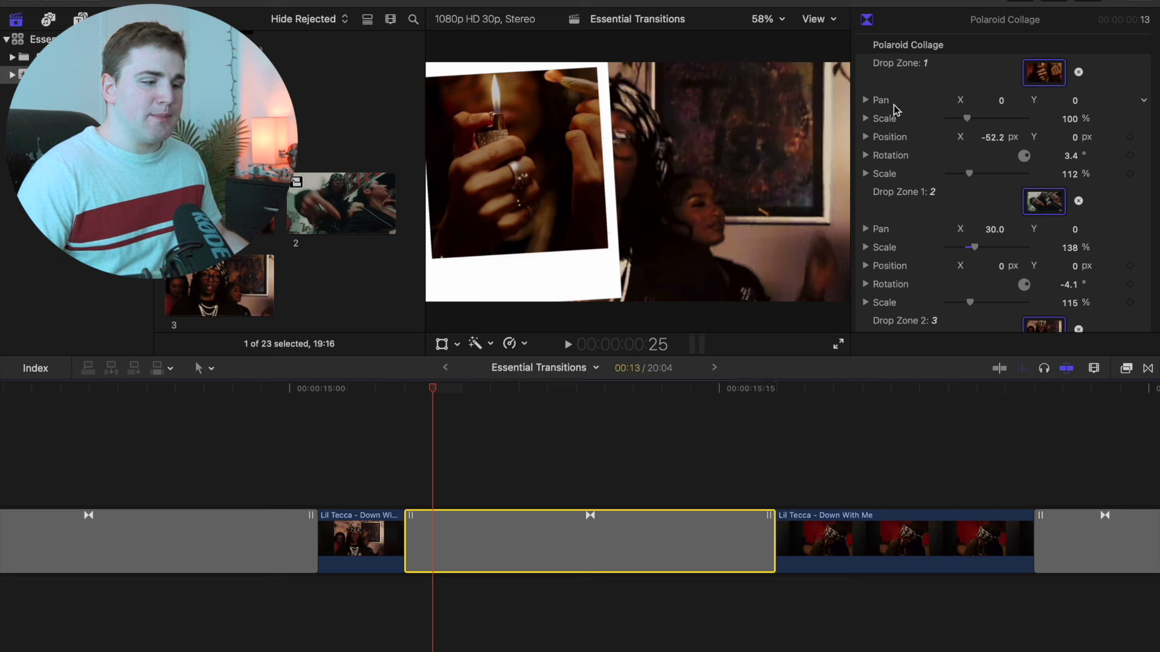
left_click_drag(1001, 101, 1101, 119)
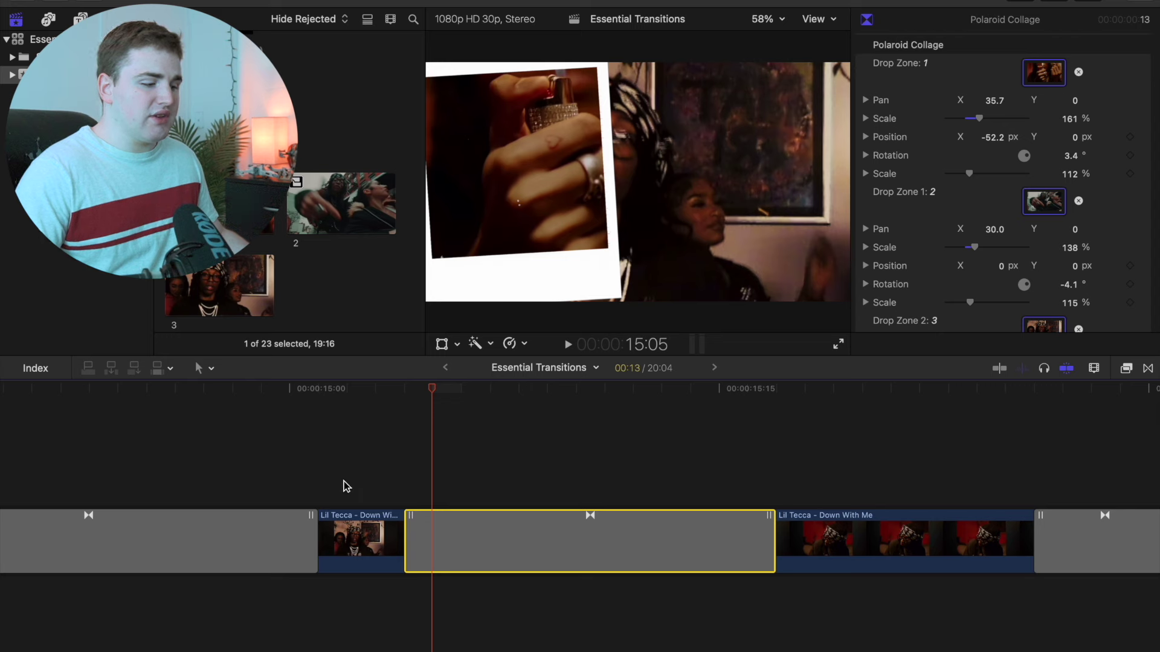
Preview the updated Polaroid Collage transition from 15:01.
left_click(319, 472)
key("space")
left_click(320, 471)
key("space")
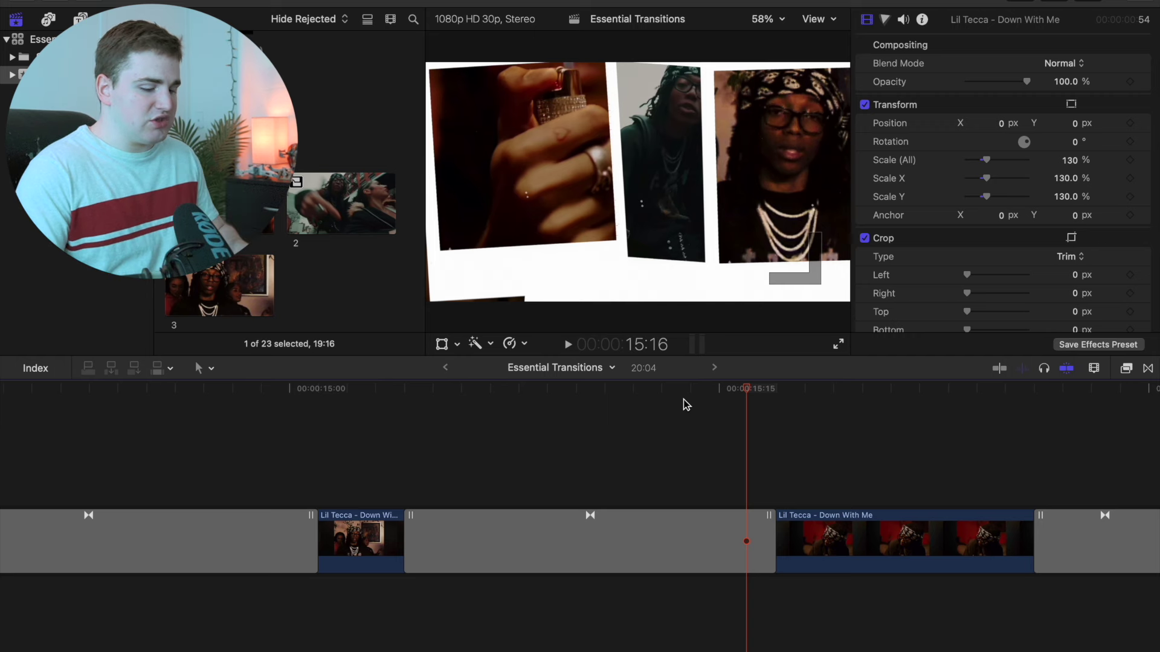
Zoom out, play from 18:03, and select the Film Flash transition at 17:22.
key("super+minus")
key("super+minus")
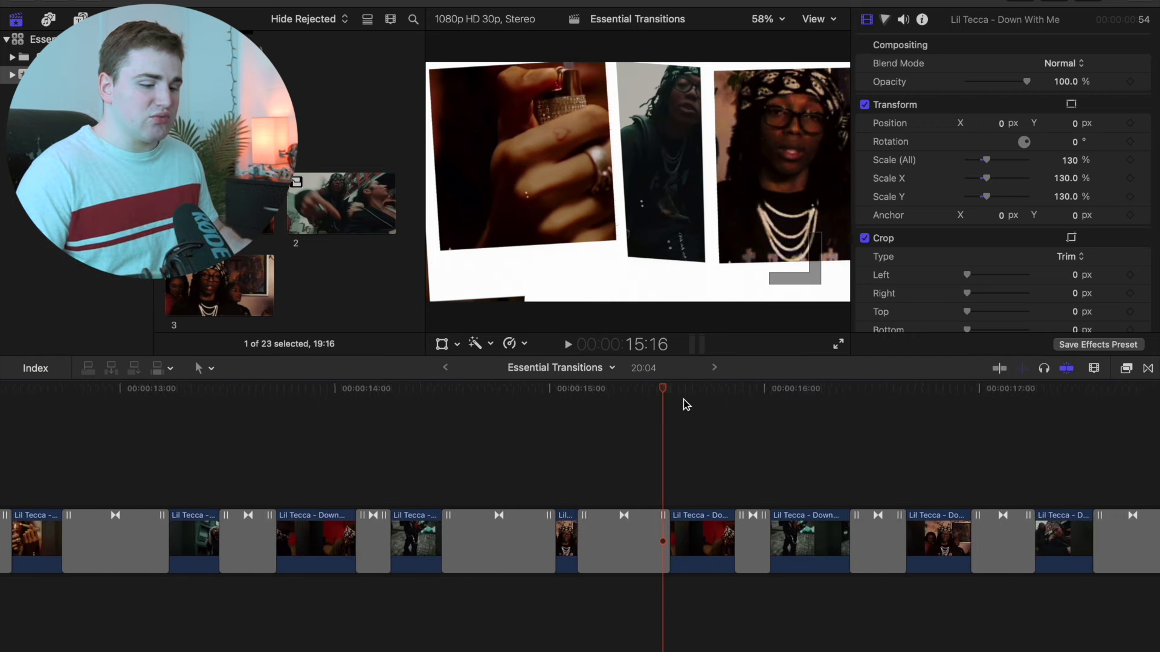
scroll(683, 401, "right", 10)
left_click(646, 463)
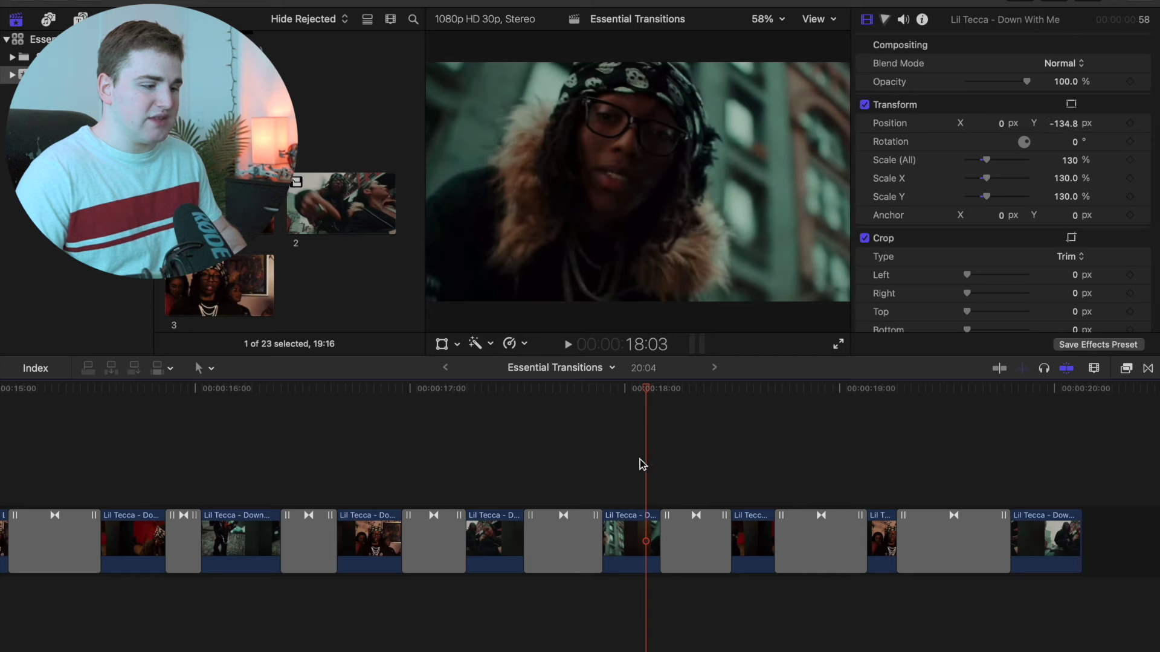
key("space")
key("space")
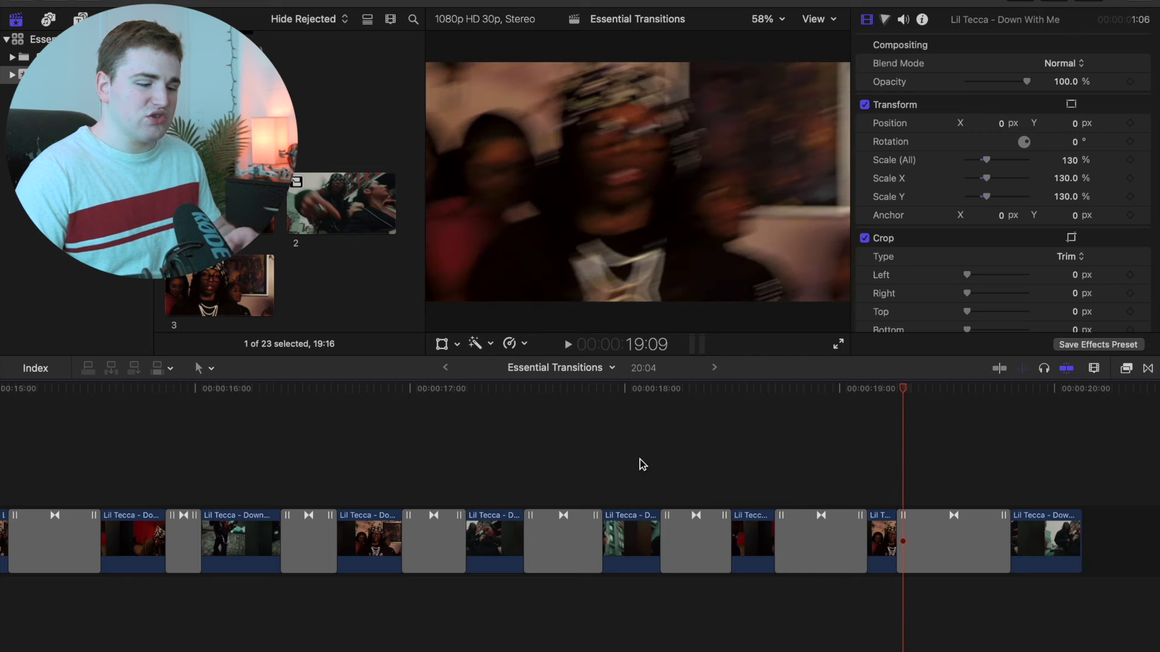
left_click(566, 477)
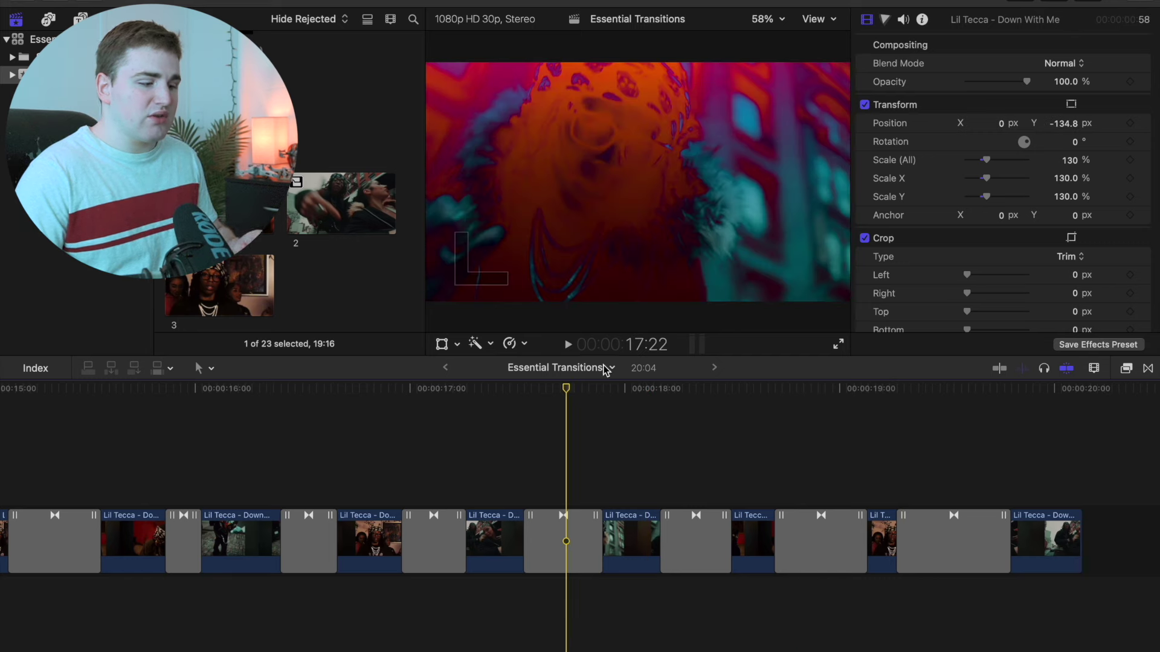
left_click(566, 547)
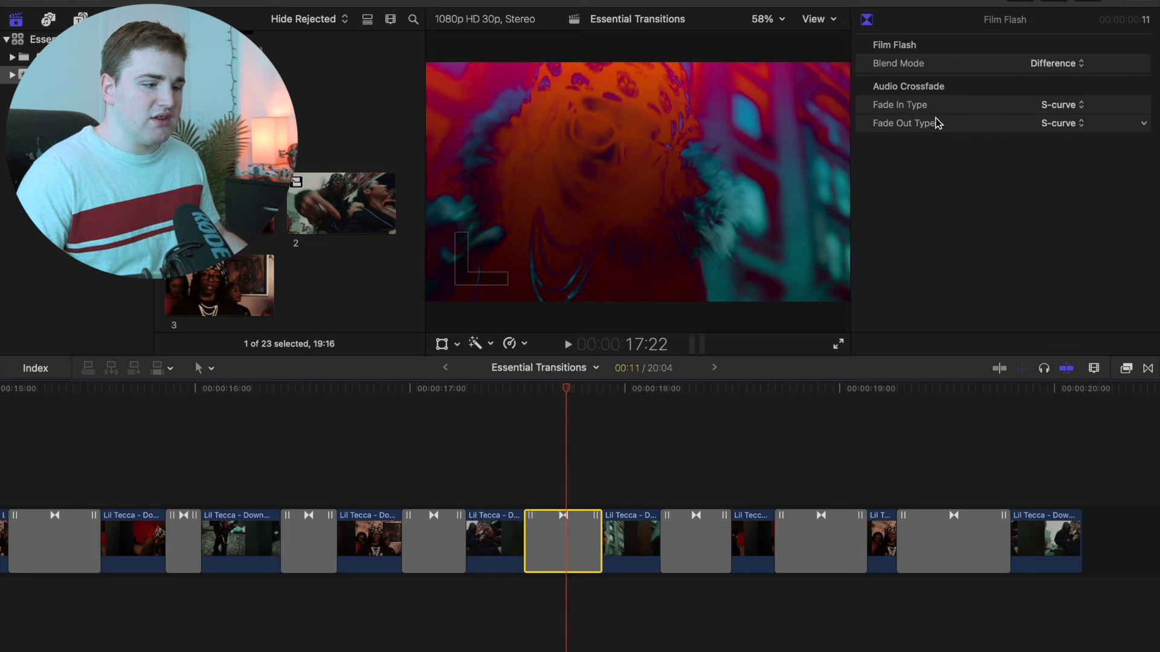
Compare Exclusion and Screen blend modes on Film Flash, then settle on Difference.
left_click(1041, 65)
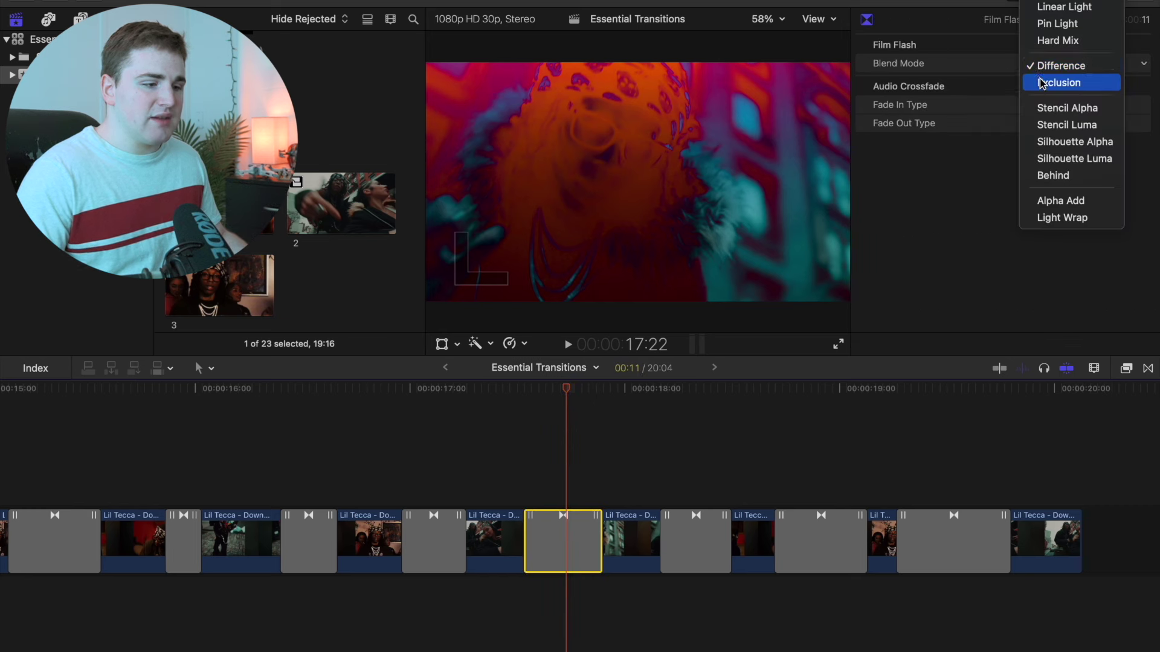
left_click(1042, 82)
left_click(1048, 68)
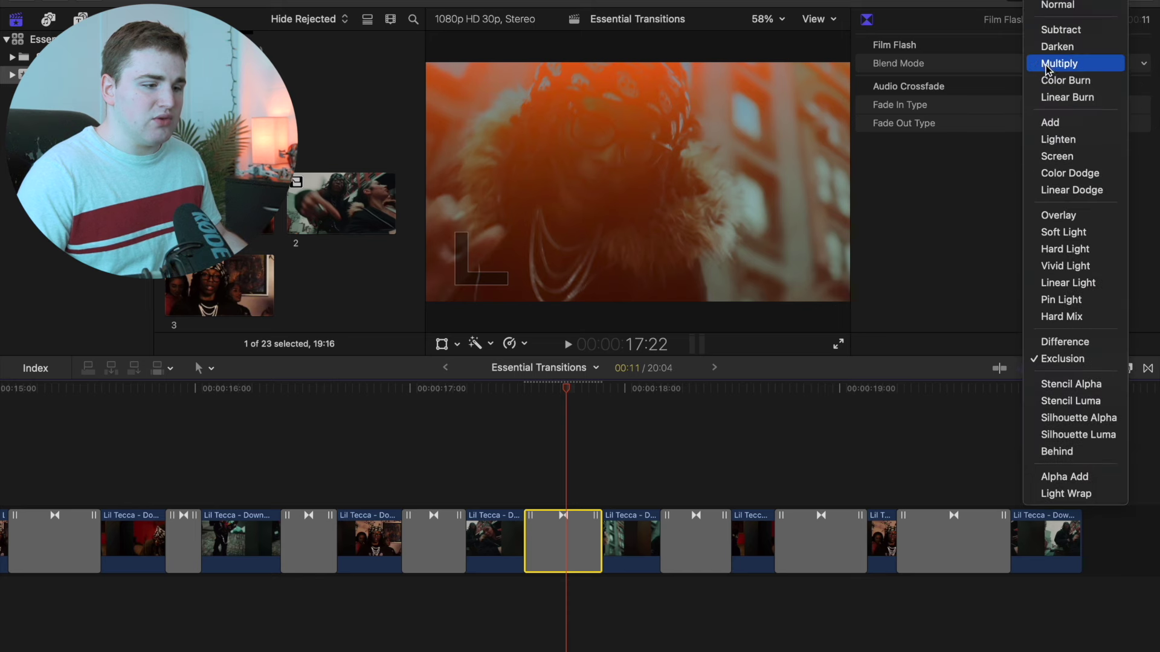
left_click(1054, 157)
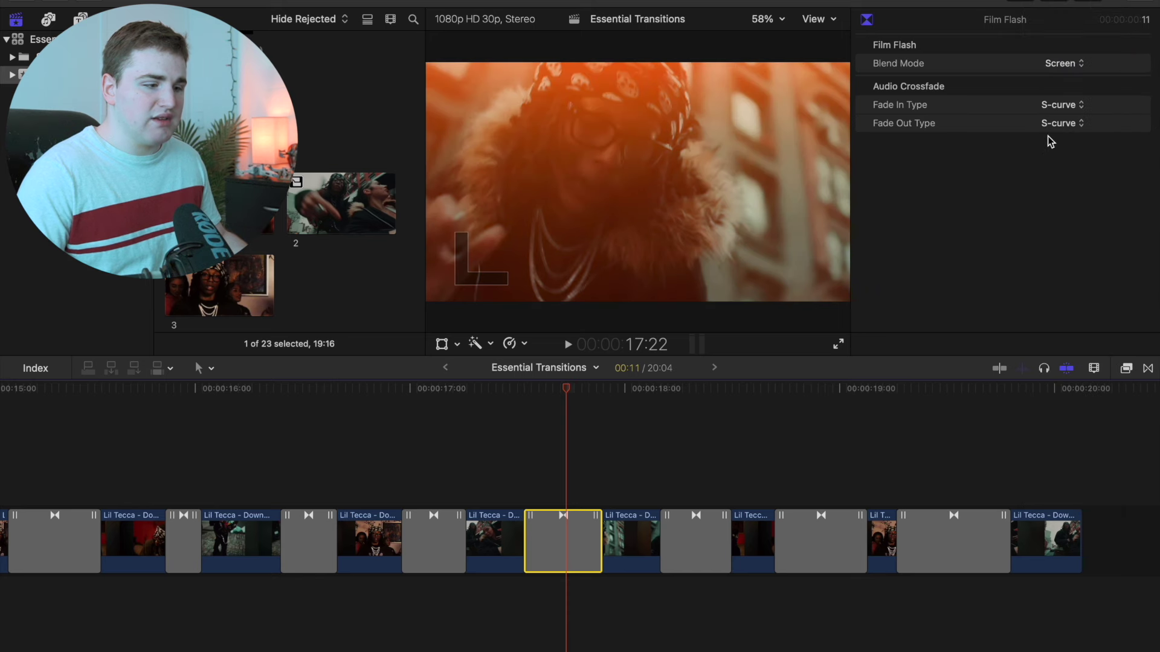
left_click(1056, 65)
left_click(1058, 252)
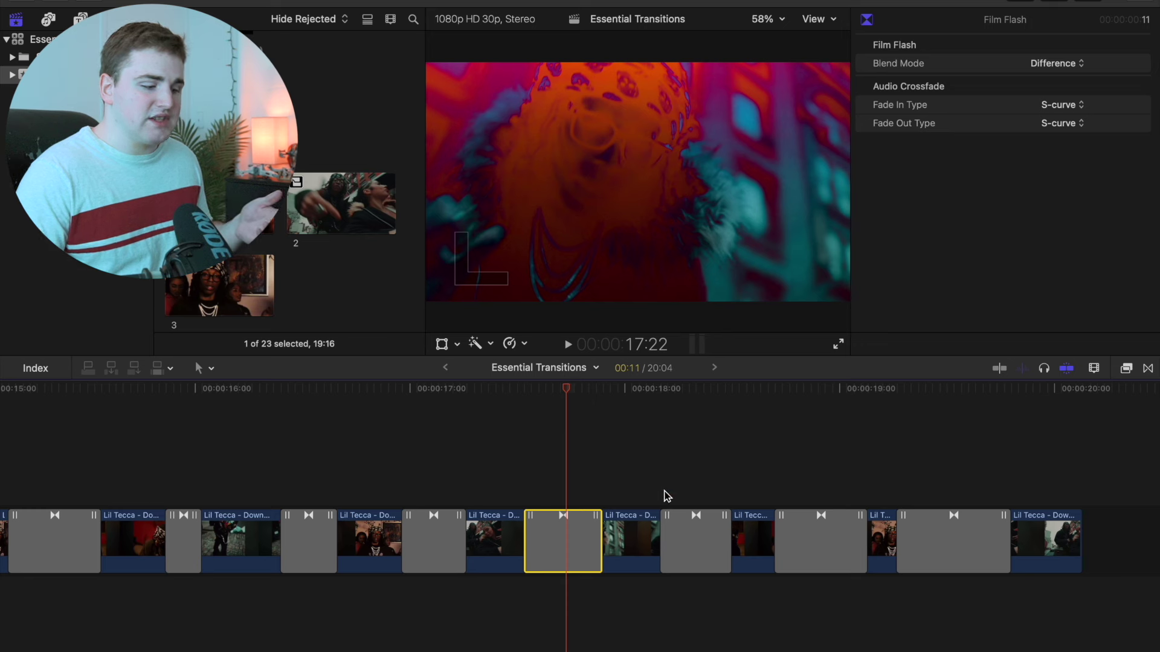
Play back the Flicker transition from the 17:27 edit point.
left_click(694, 532)
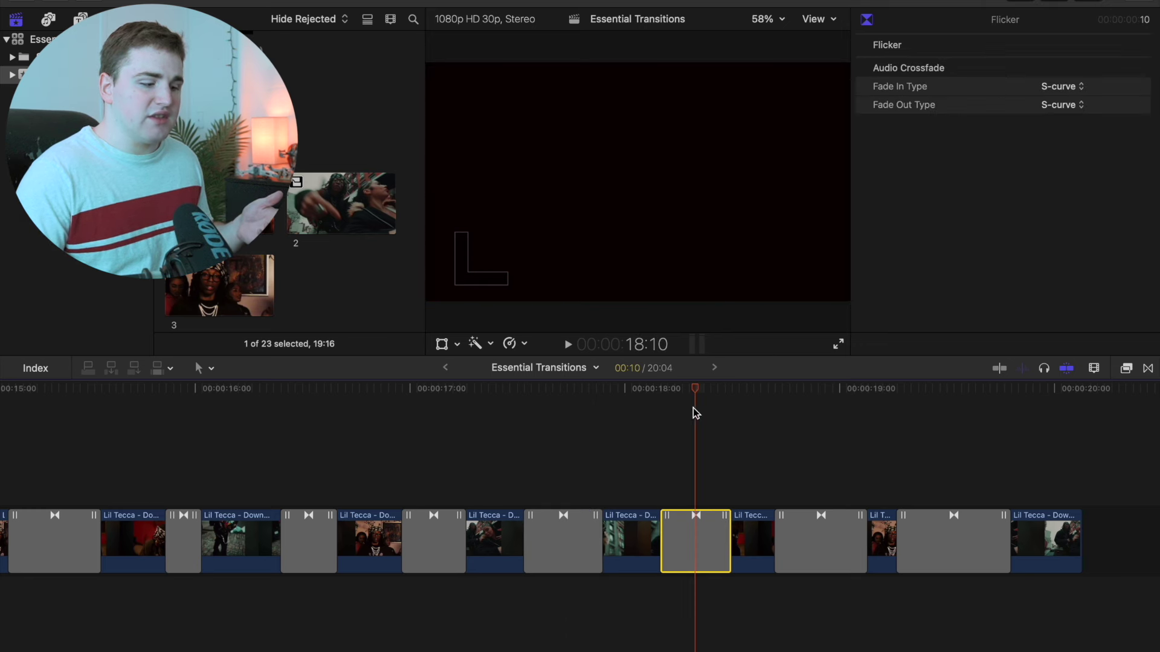
left_click(631, 461)
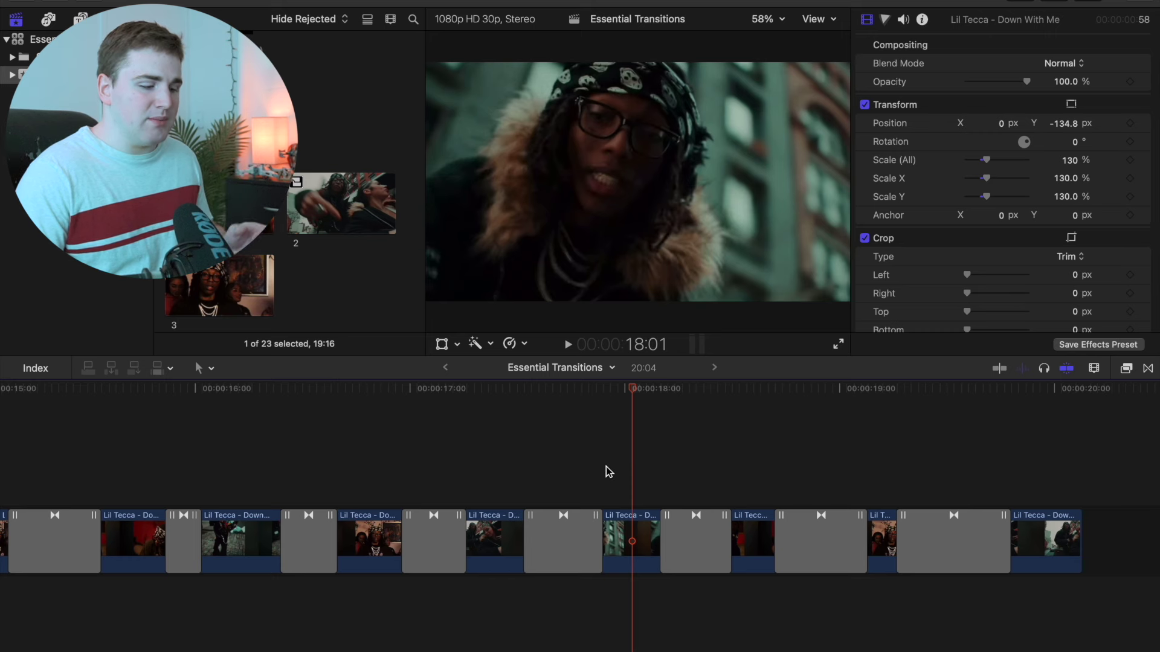
left_click(607, 471)
key("space")
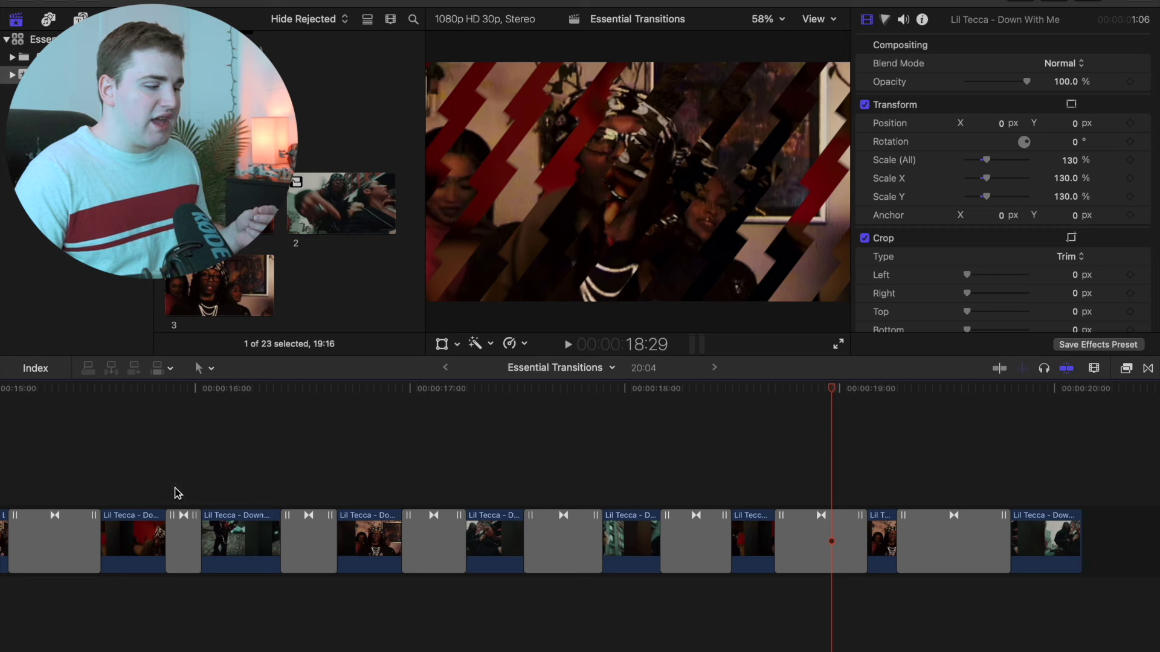
Review the earlier transitions by jumping to frames at 15:12, 17:02 and 17:22.
left_click(71, 481)
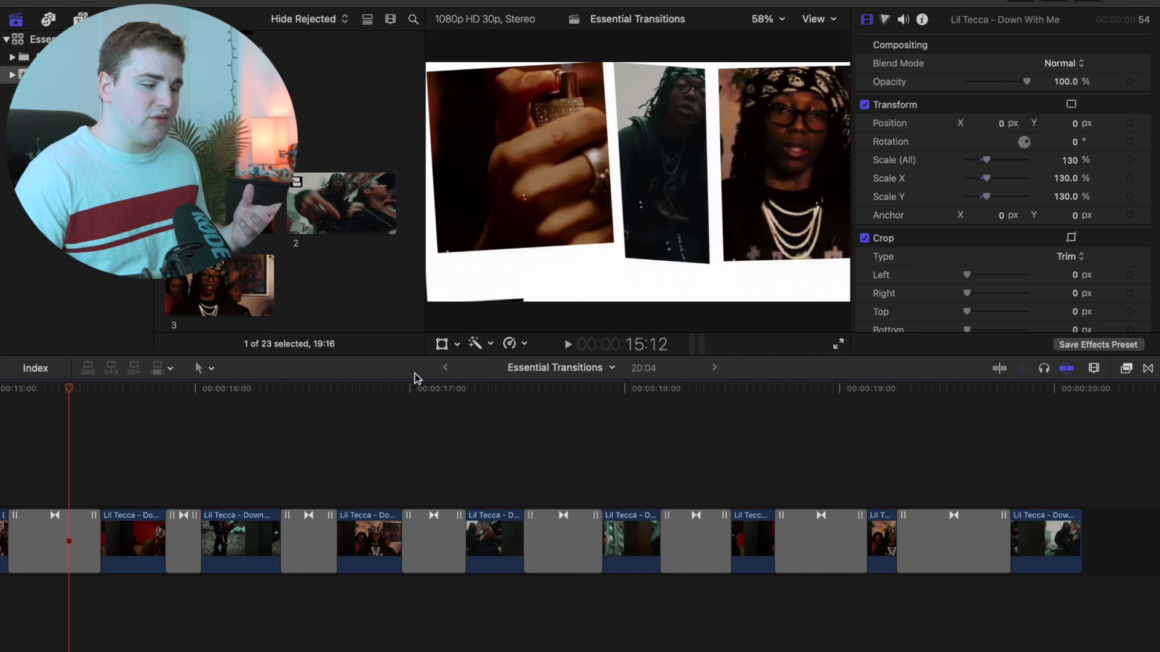
left_click(428, 486)
left_click(568, 493)
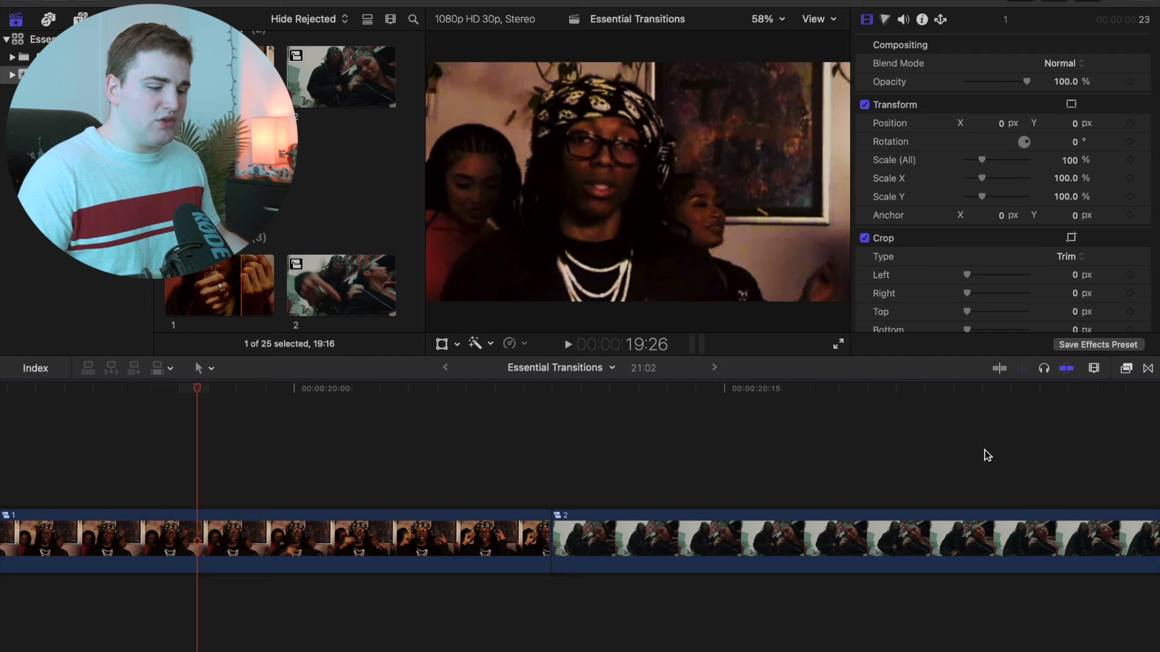
scroll(985, 451, "right", 5)
left_click(1147, 369)
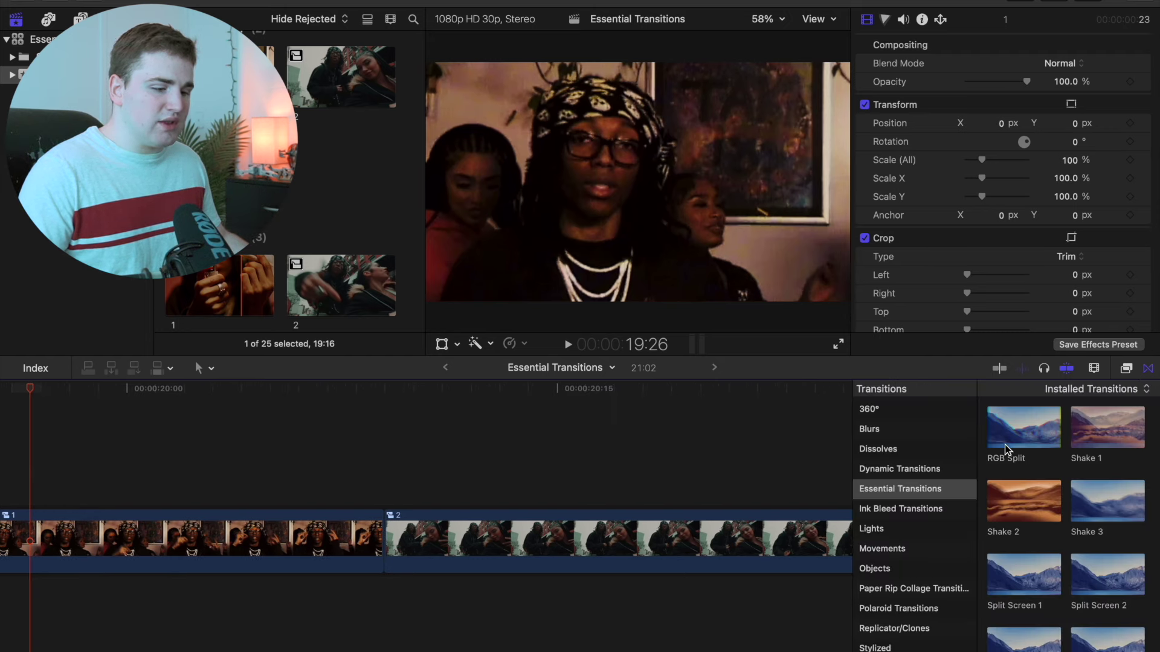
left_click_drag(1011, 432, 360, 534)
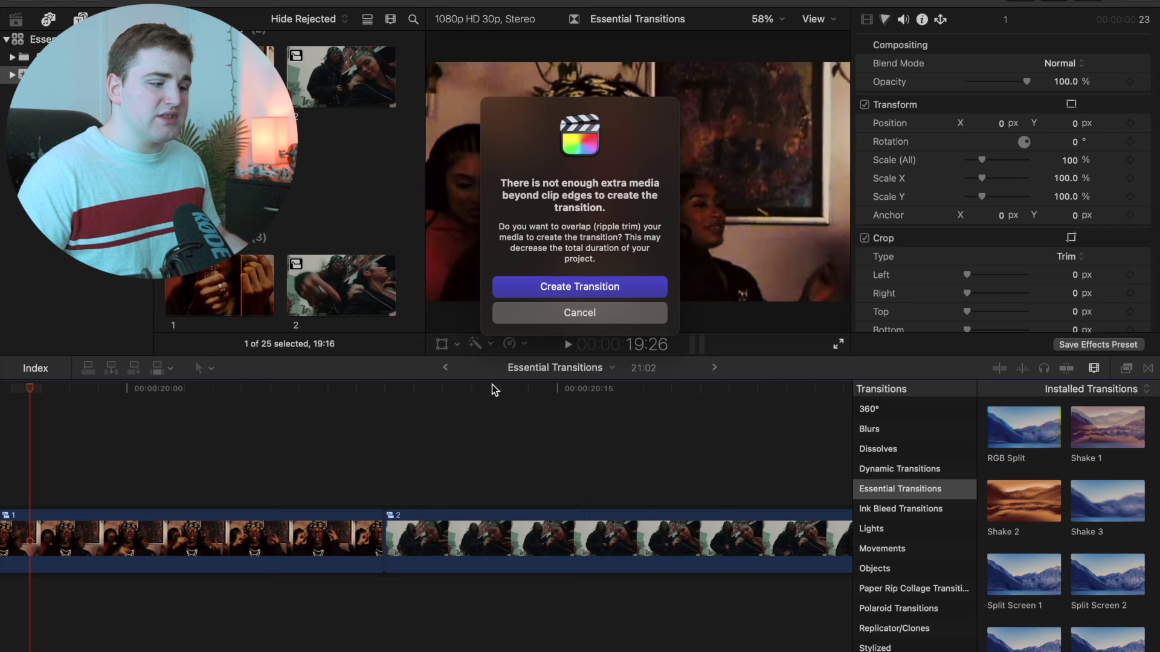
left_click(537, 314)
left_click(1126, 369)
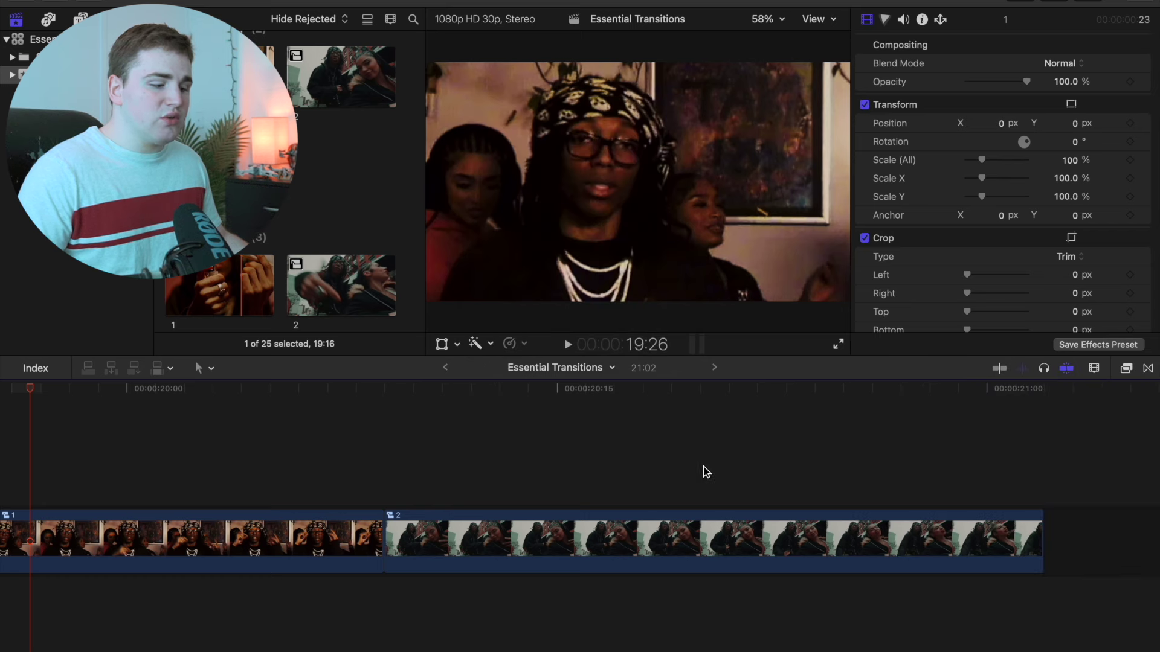
scroll(465, 467, "left", 5)
left_click_drag(536, 532, 551, 537)
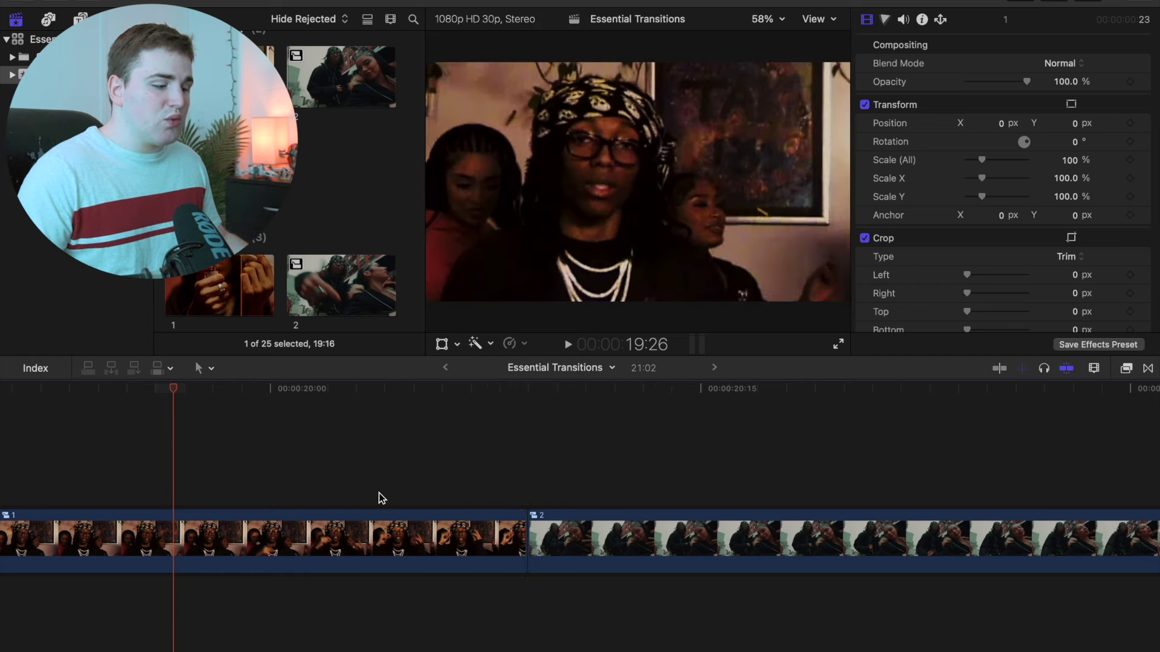
Zoom the timeline out and ripple-trim five frames off clip 1's end at the clip 2 edit.
left_click(379, 493)
scroll(392, 495, "left", 4)
key("super+minus")
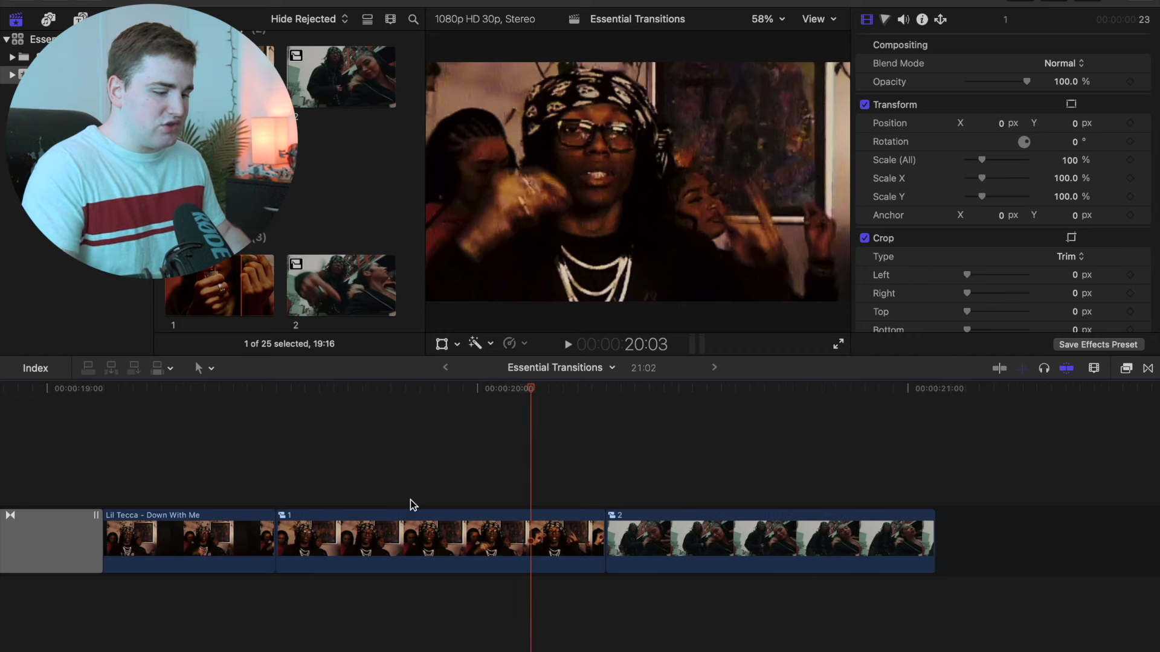
left_click(393, 491)
mouse_move(599, 535)
left_mouse_down()
mouse_move(522, 534)
mouse_move(609, 535)
left_mouse_up()
left_click(574, 536)
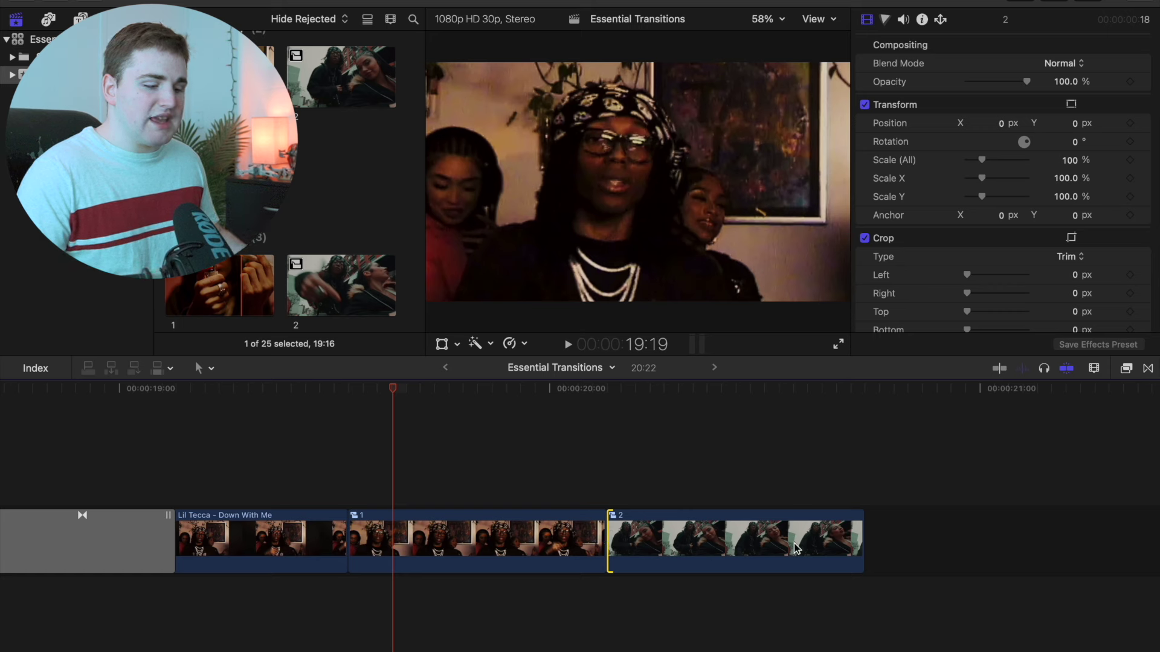
left_click(399, 484)
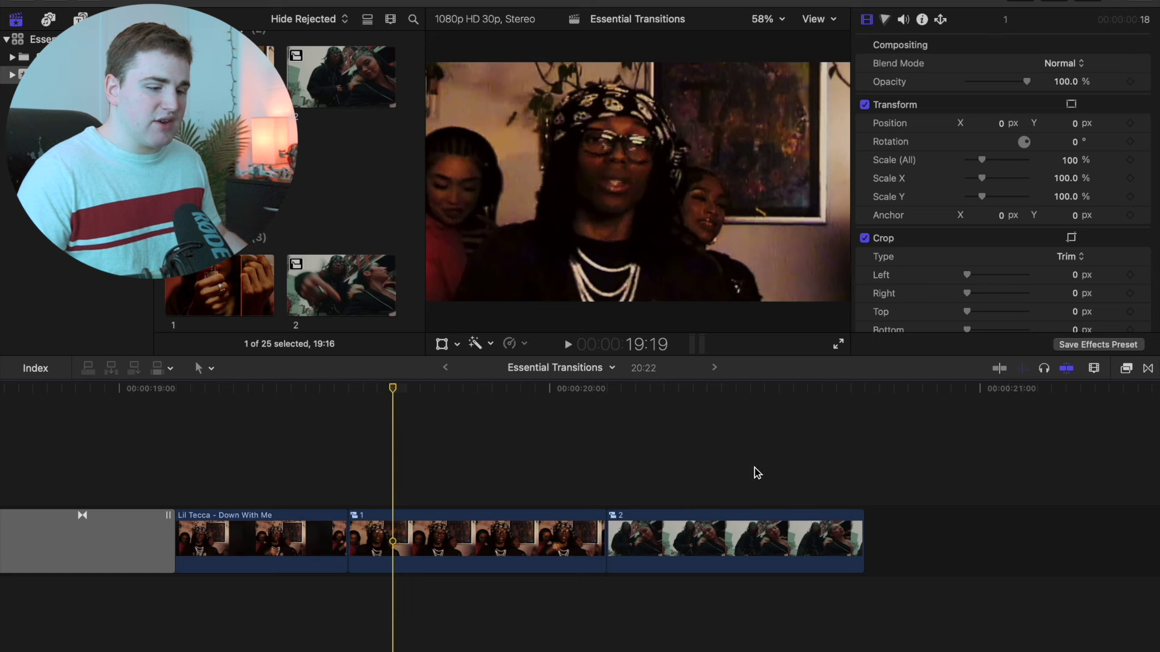
left_click(1147, 370)
Place the RGB Split transition on the edit between clips 1 and 2.
left_click_drag(1027, 433, 592, 534)
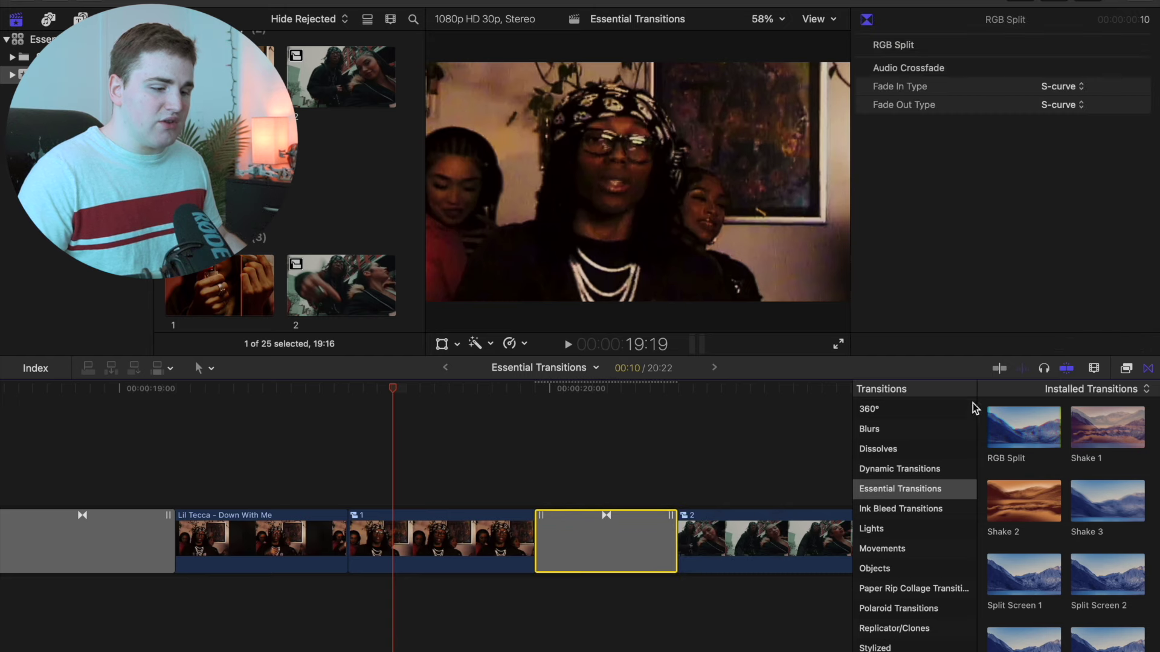
left_click(1147, 374)
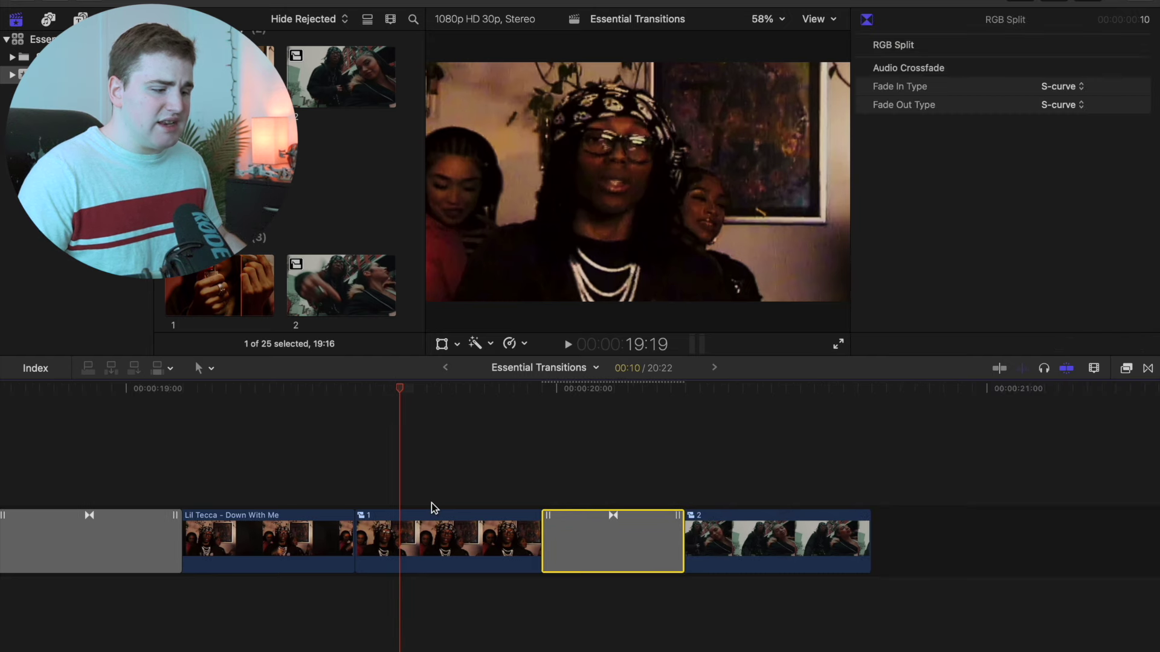
left_click(358, 502)
Play and scrub through the RGB Split transition up to 20:01.
key("space")
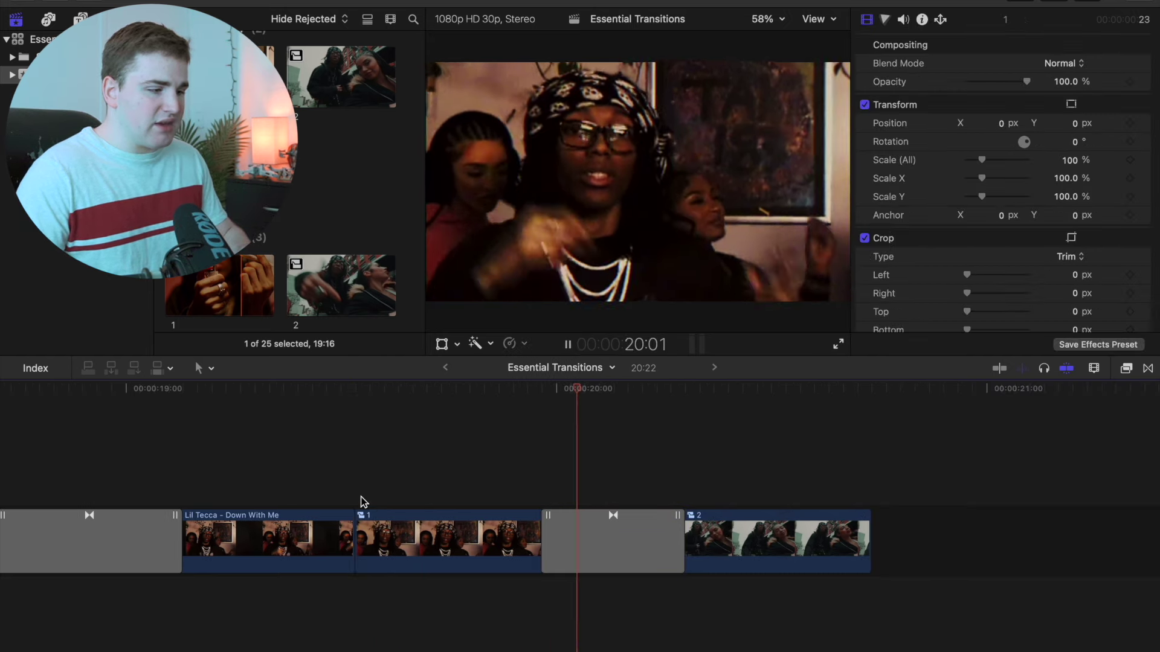
key("space")
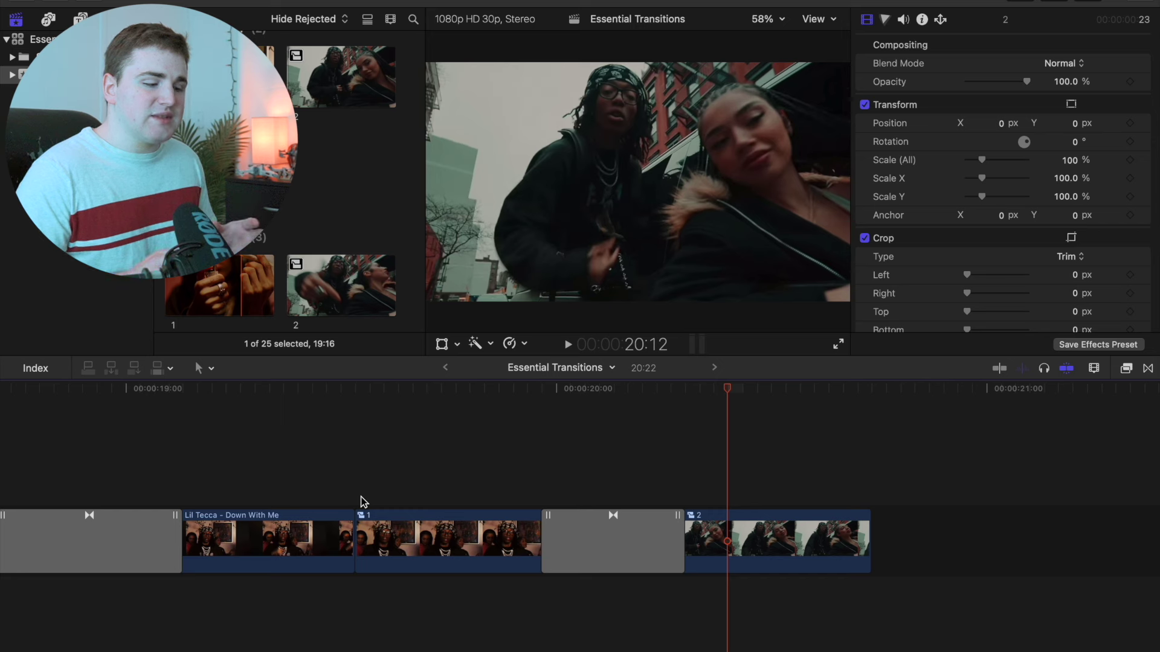
left_click(541, 492)
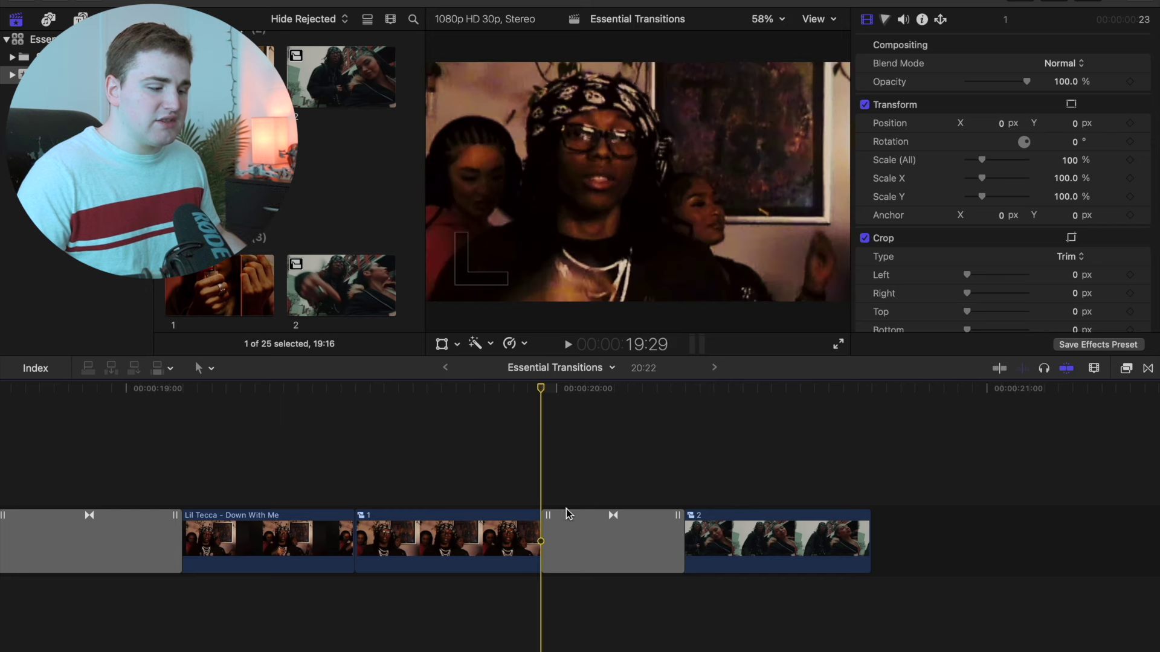
left_click_drag(540, 389, 659, 410)
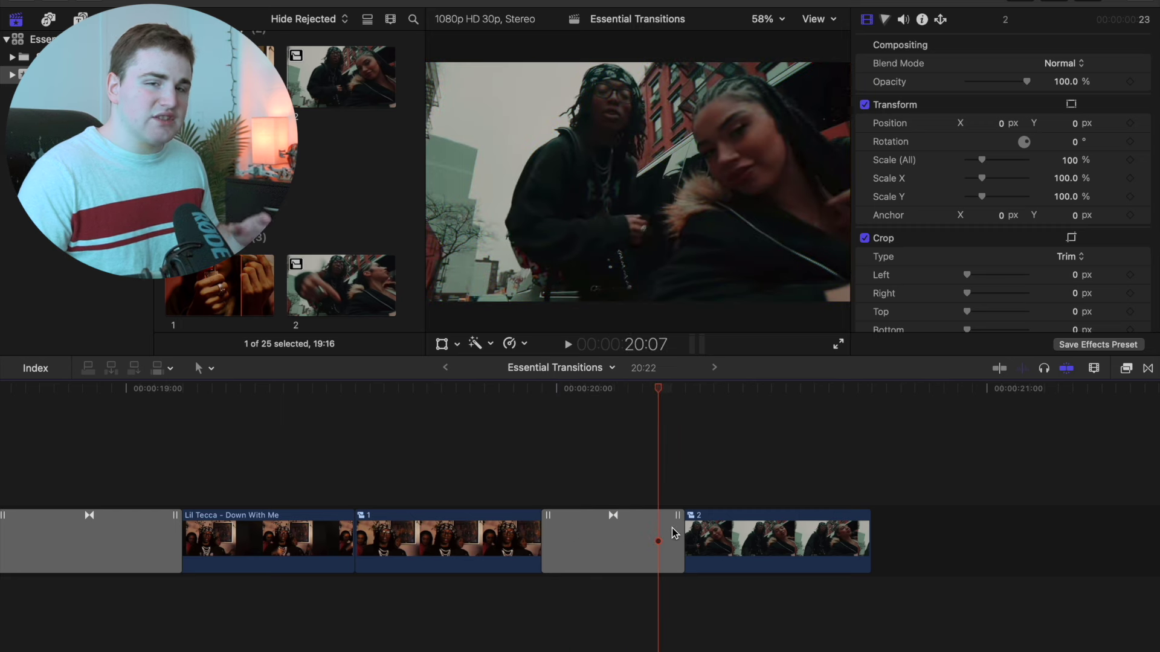
left_click(542, 488)
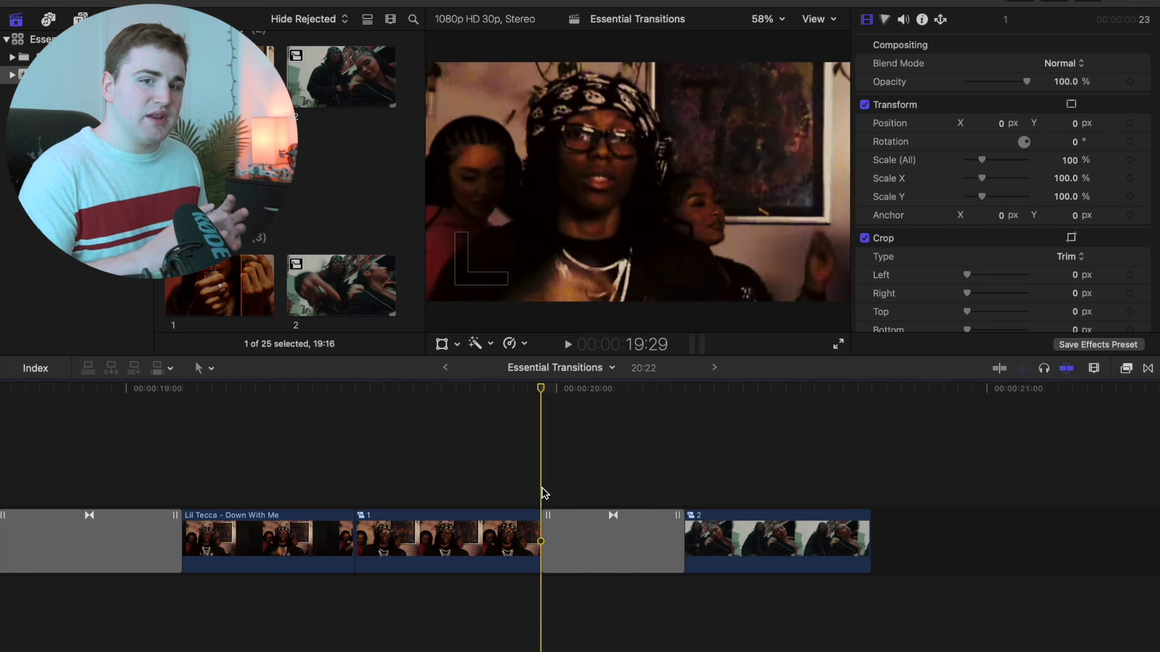